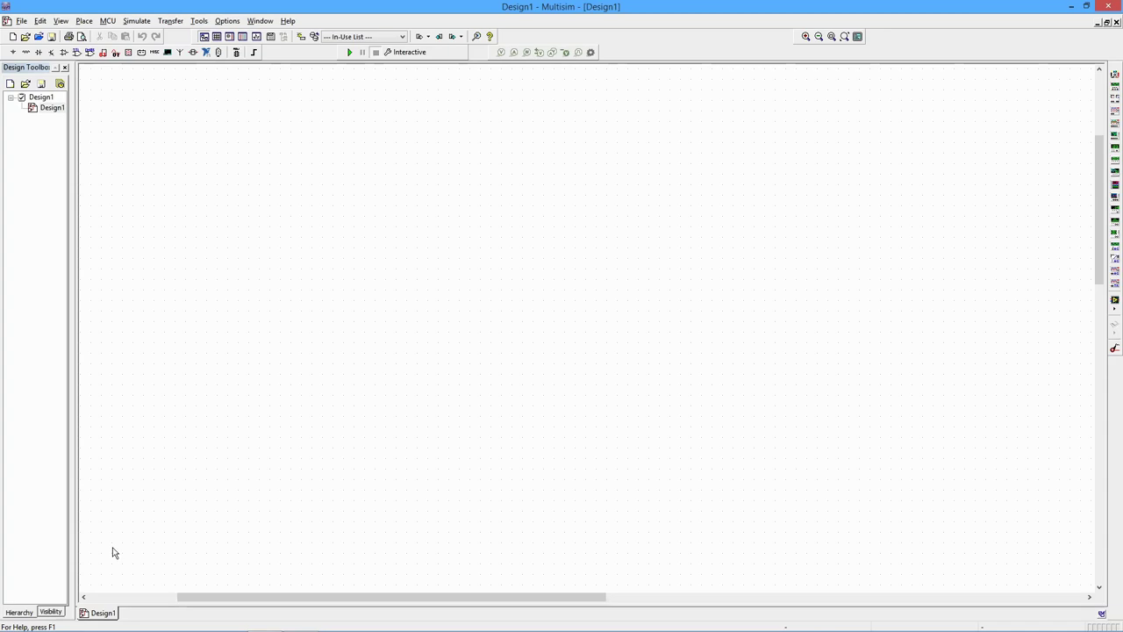
Place a rated 1kΩ resistor R1 from the RATED_VIRTUAL family
click(26, 52)
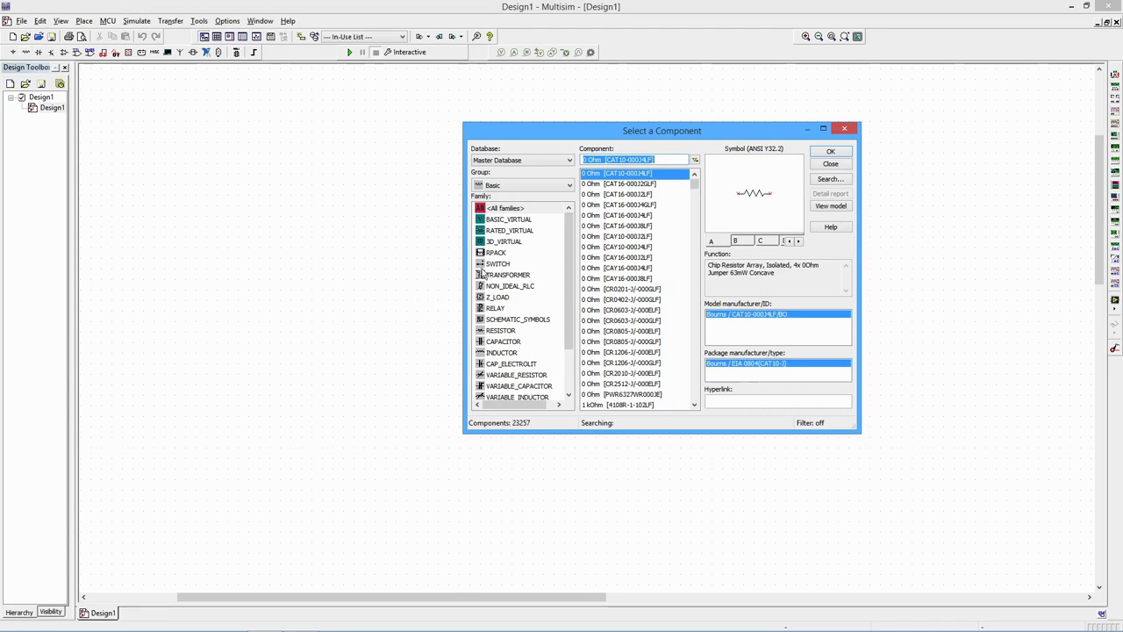
click(508, 231)
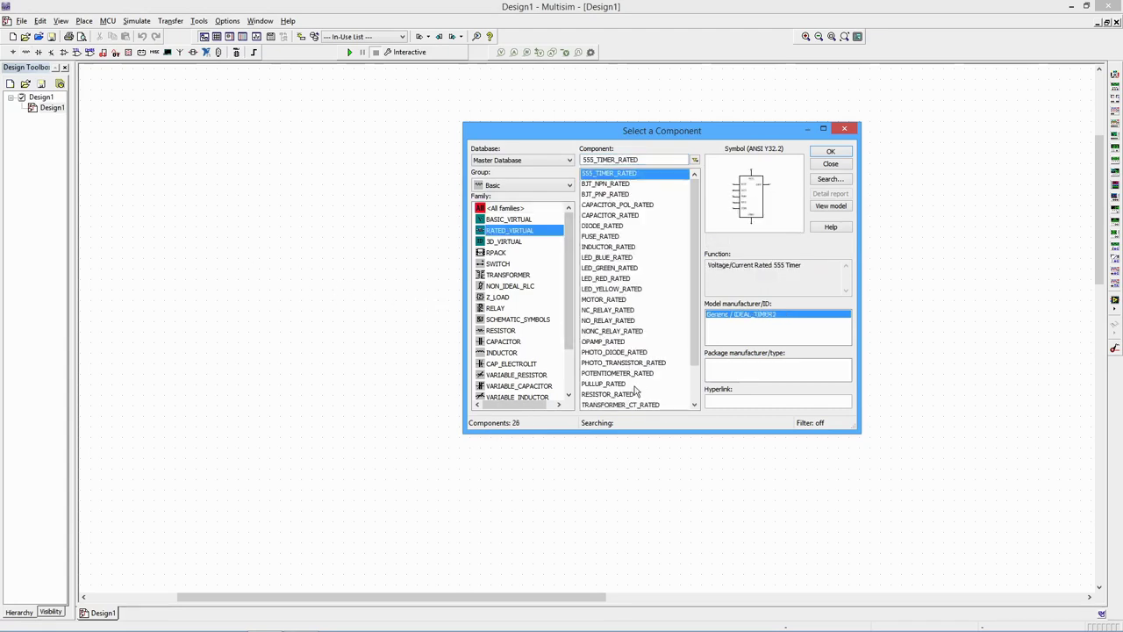
double_click(626, 394)
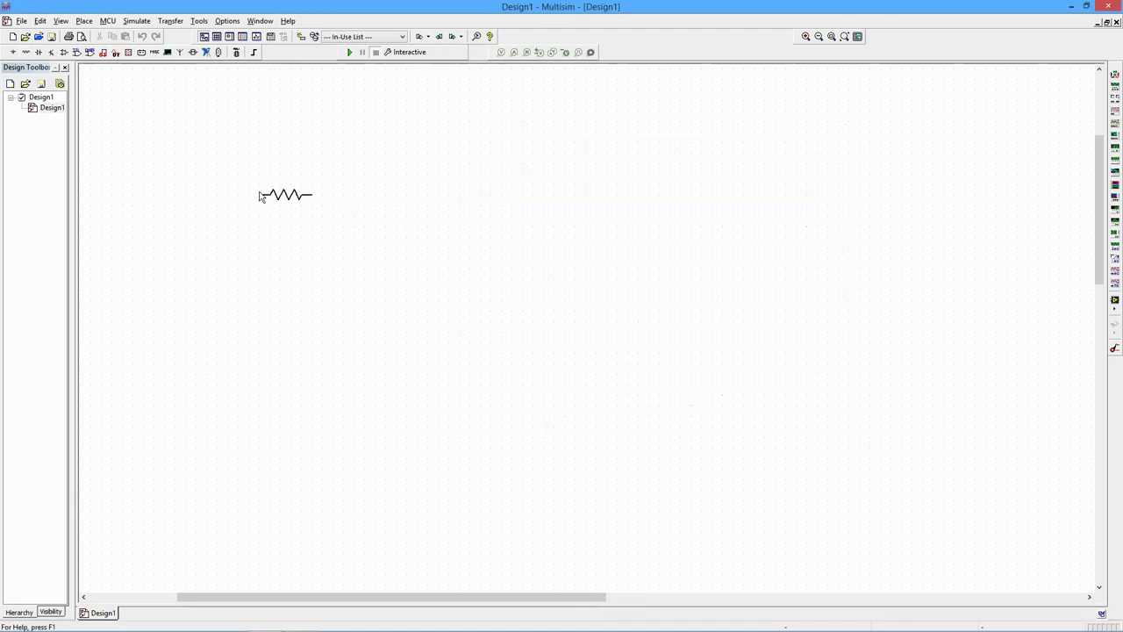
click(246, 194)
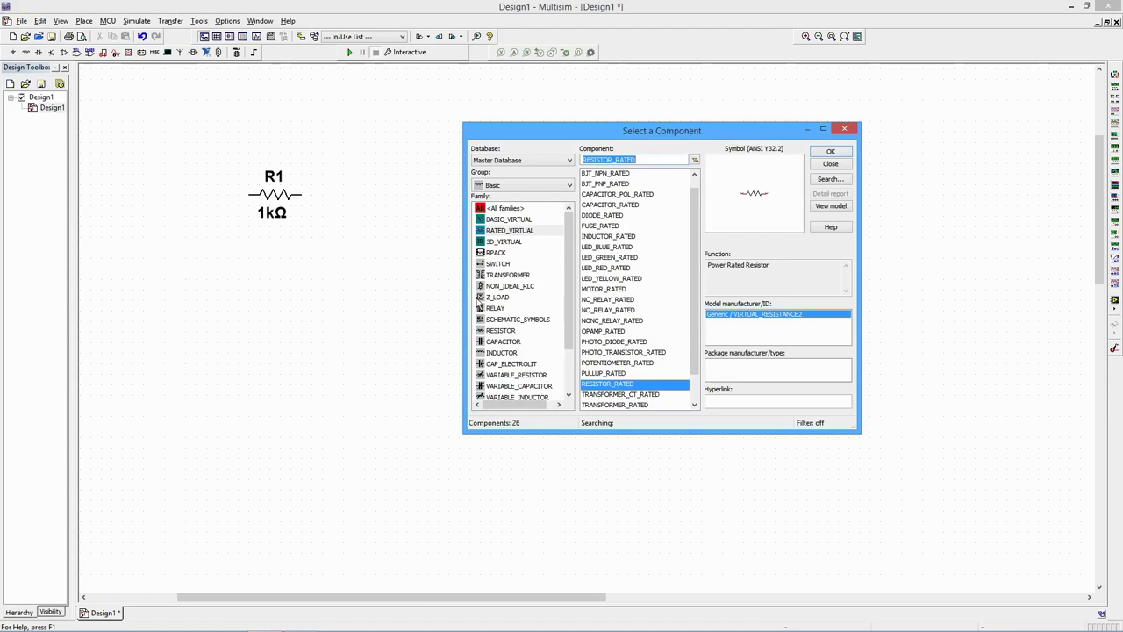
Place a rated 1uF capacitor C1 below and right of R1
click(605, 205)
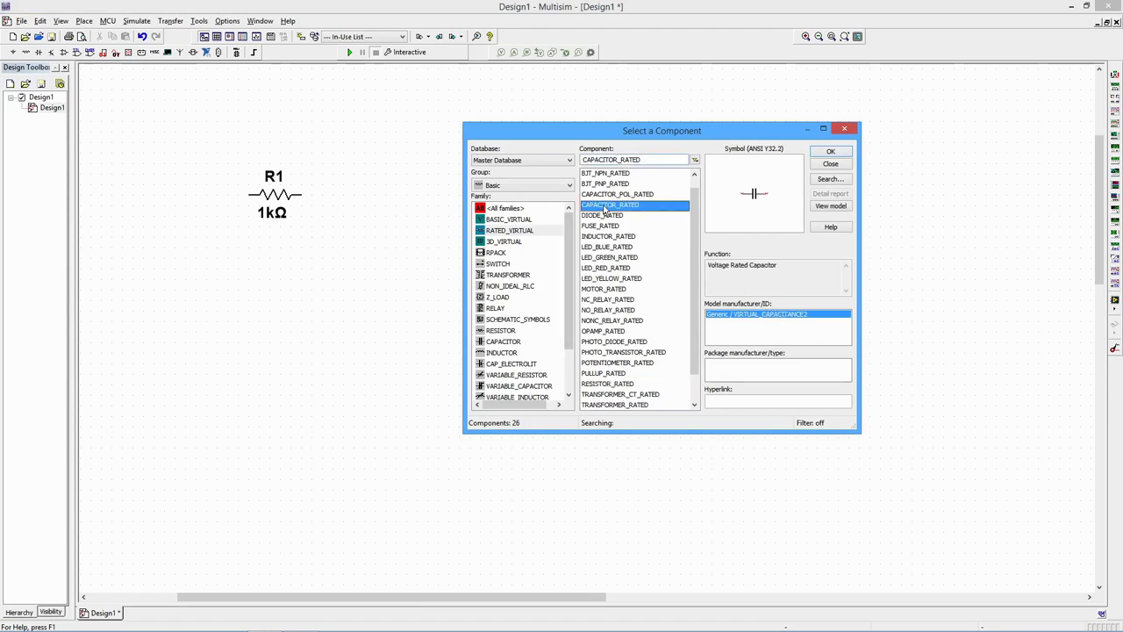
double_click(605, 205)
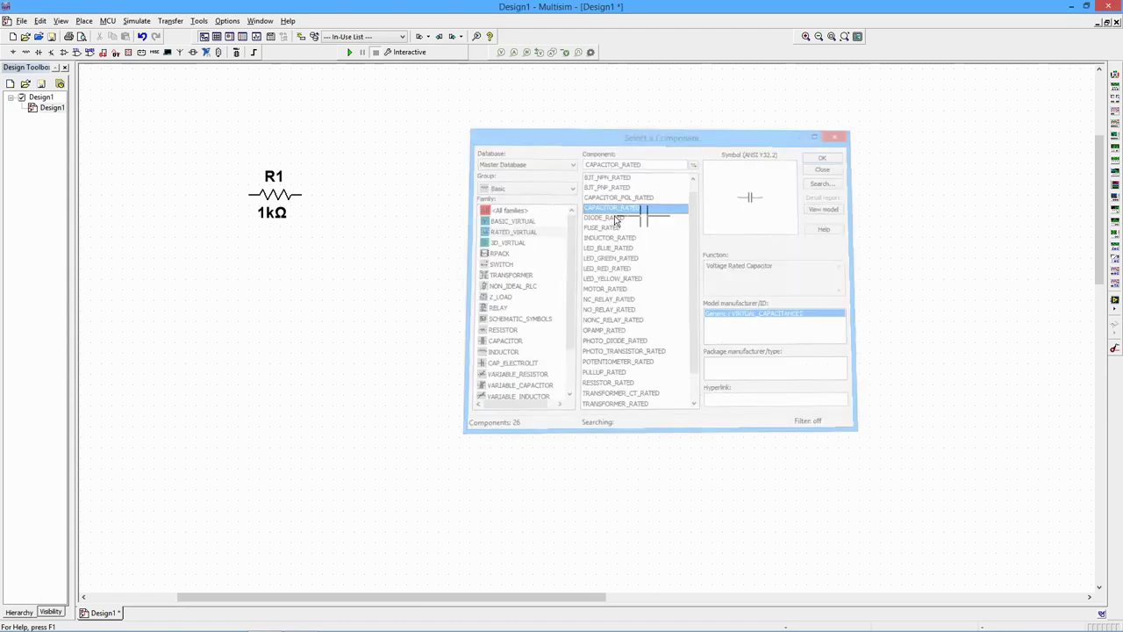
click(331, 291)
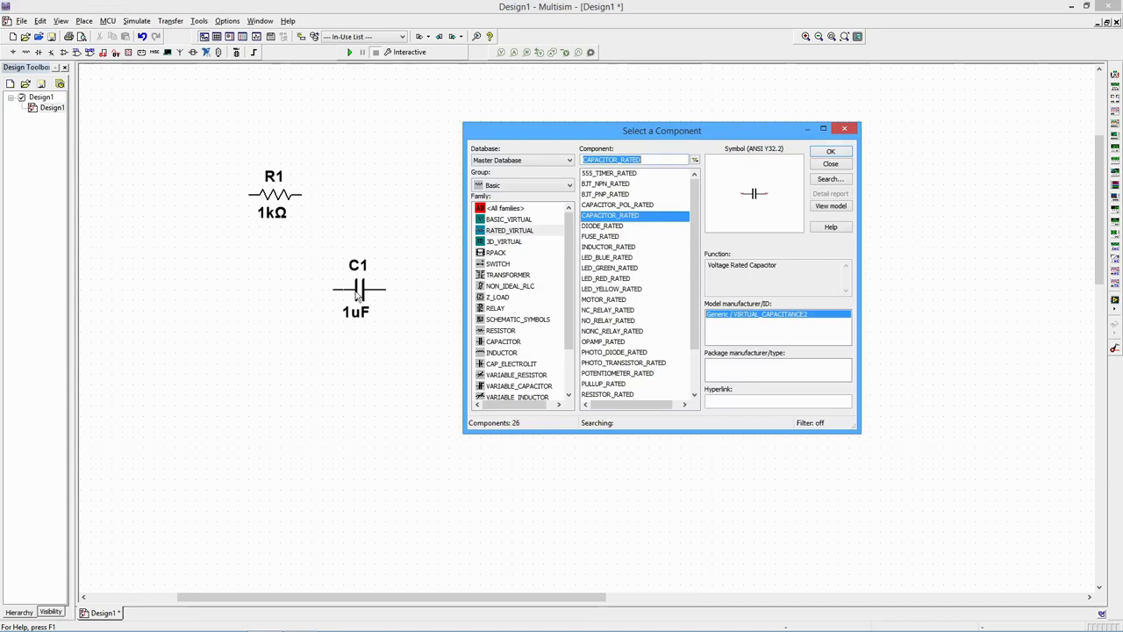
click(828, 164)
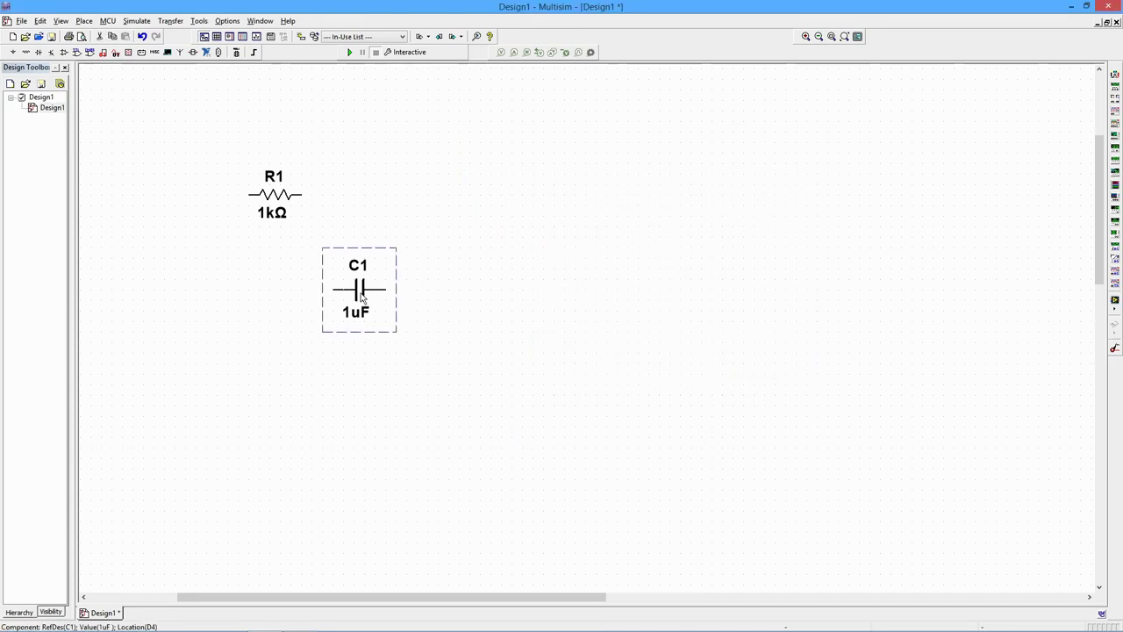
Rotate C1 upright and change its capacitance from 1uF to 100n
key(ctrl+r)
double_click(361, 298)
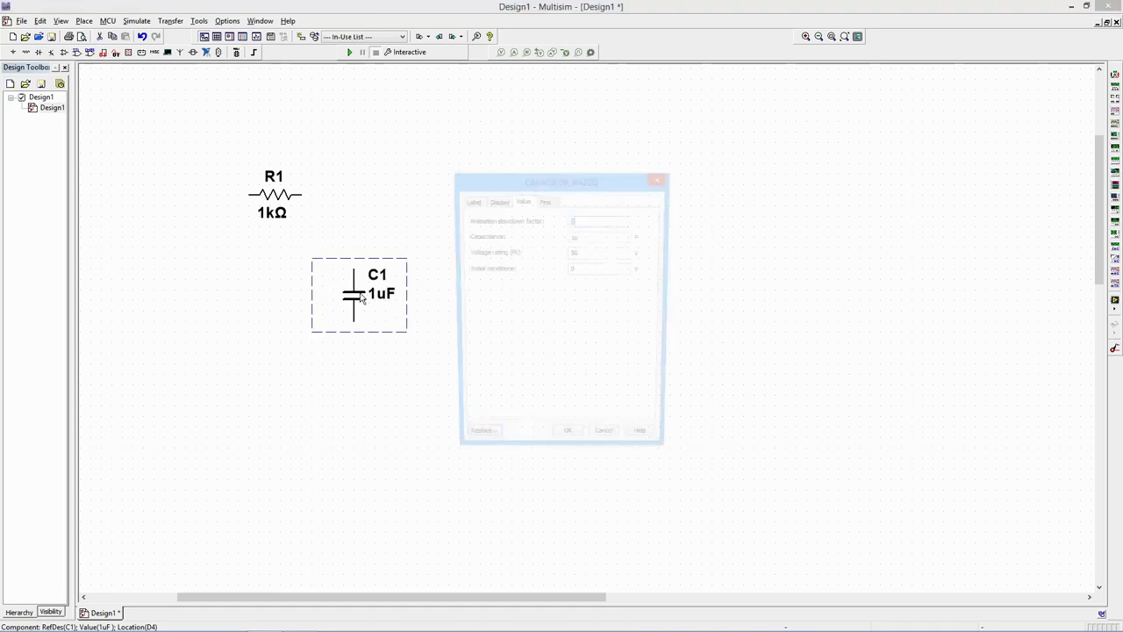
text(5)
key(Tab)
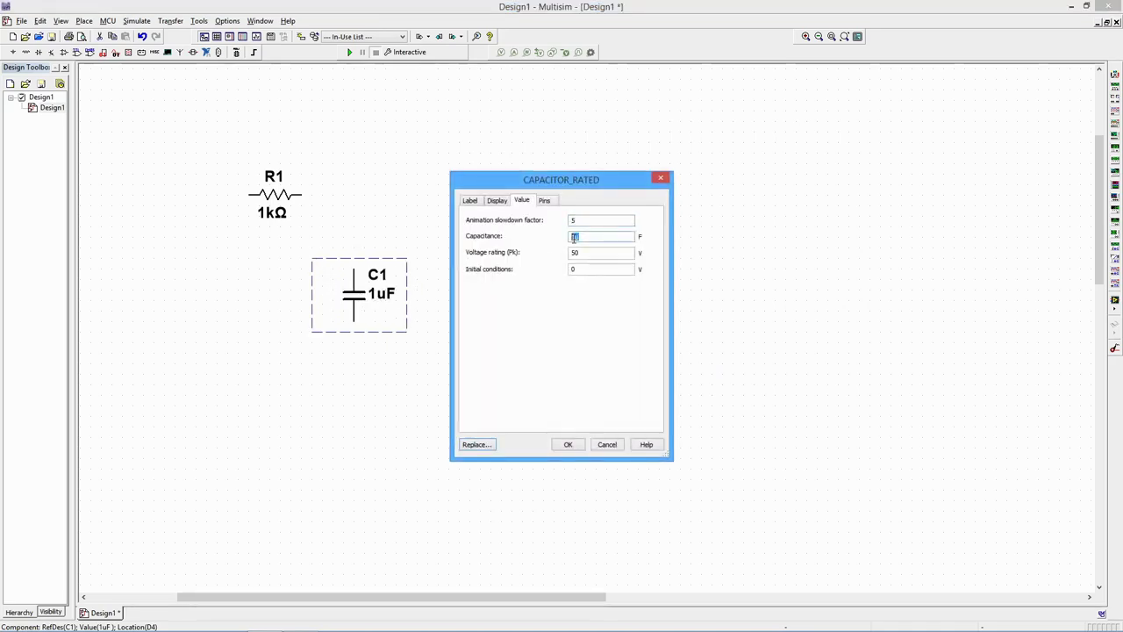
text(100n)
key(Return)
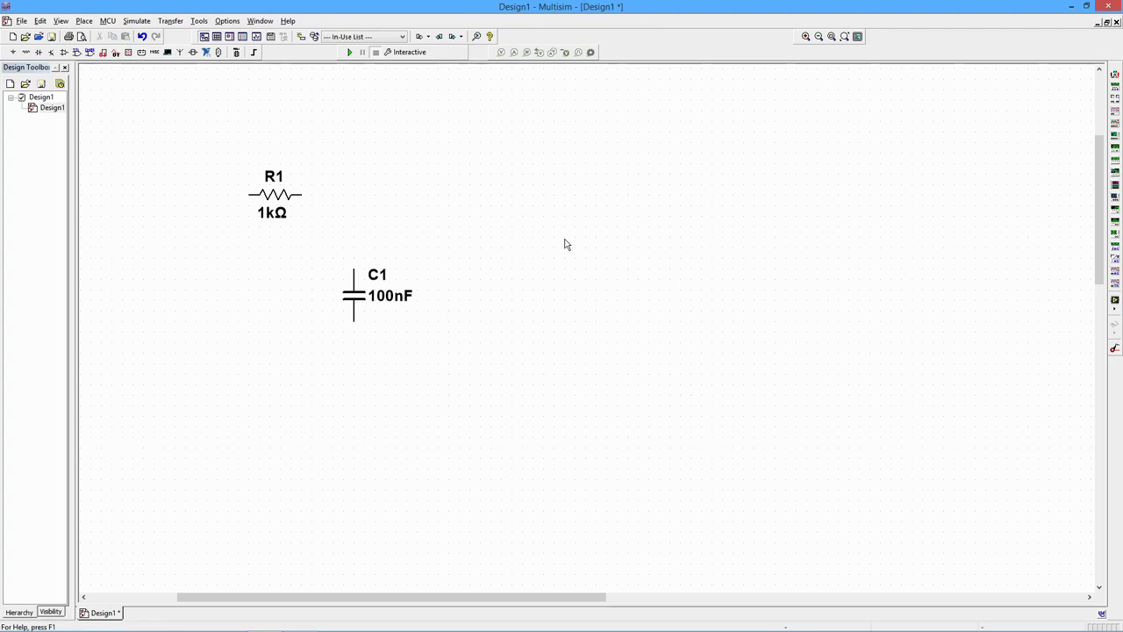
Place an analog ground from POWER_SOURCES at the left of the sheet
click(13, 52)
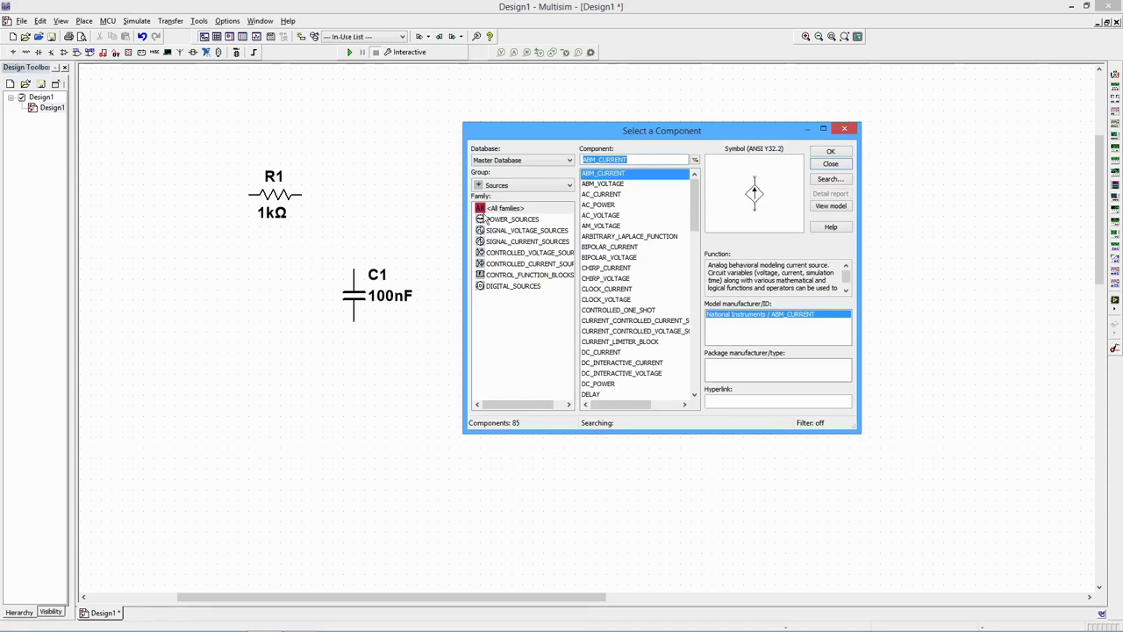
click(506, 221)
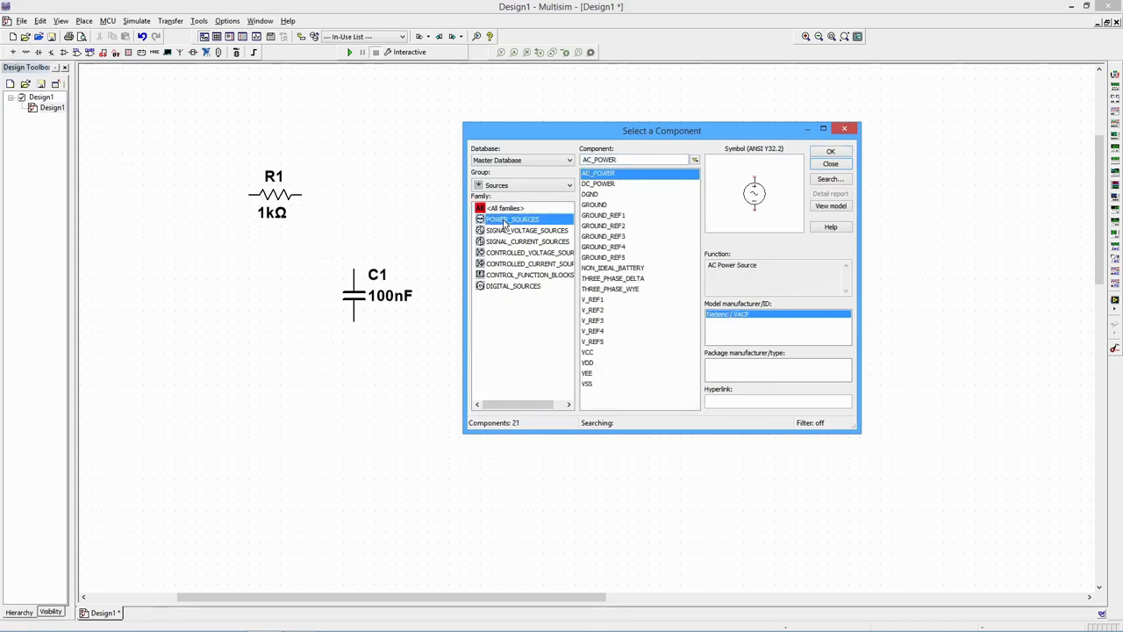
click(597, 205)
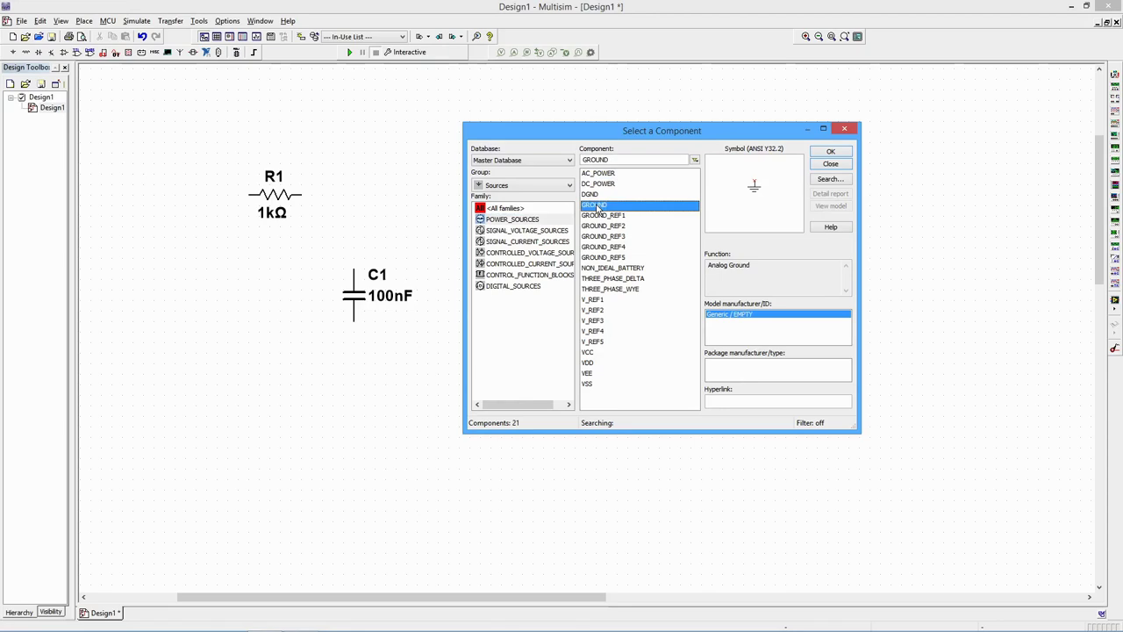
double_click(597, 206)
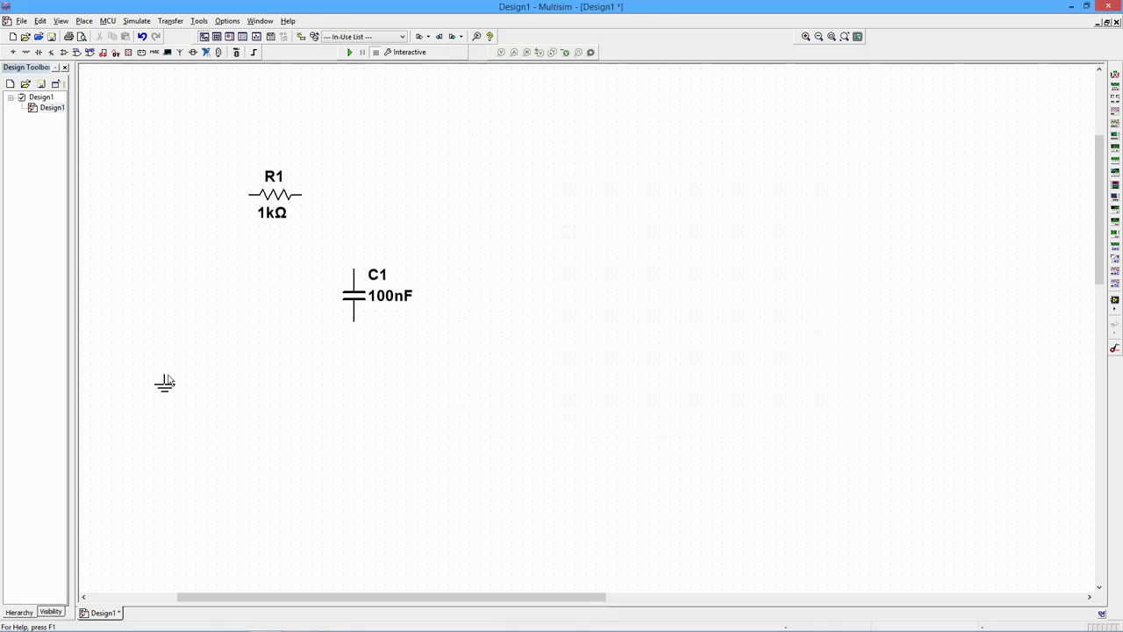
click(167, 389)
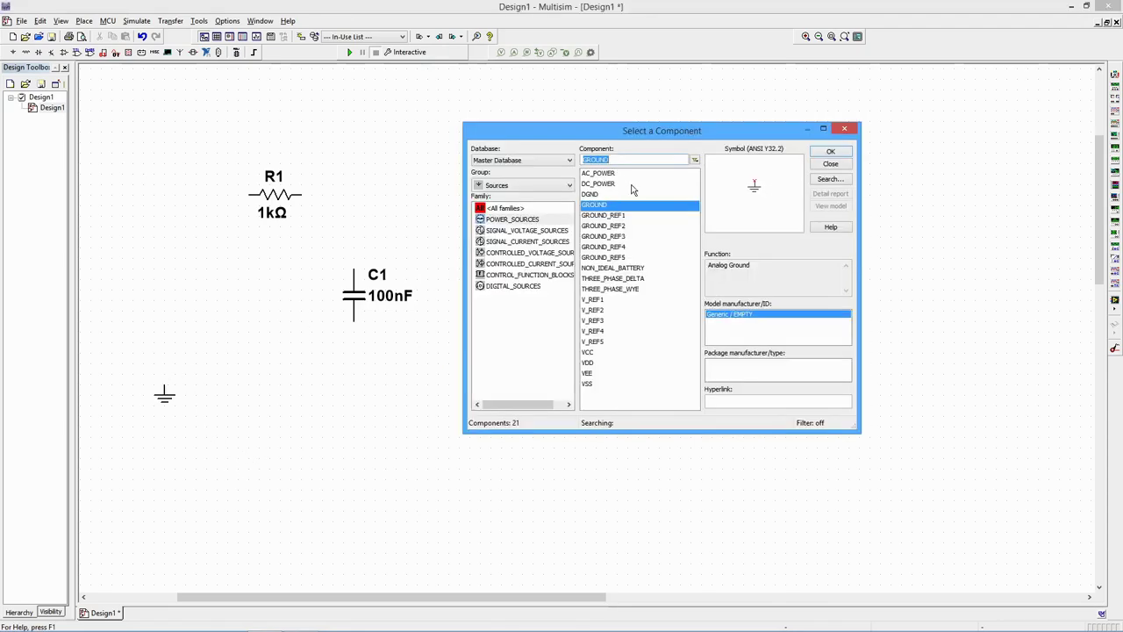
Place AC voltage source V1 (1Vpk, 1kHz, 0°) above the ground
click(525, 231)
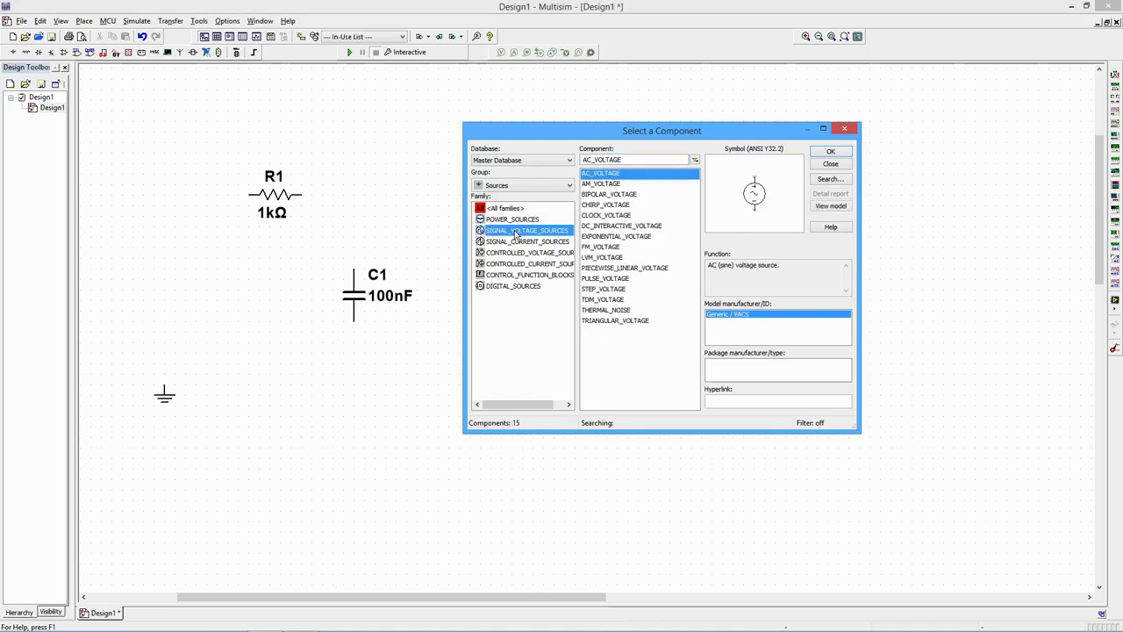
double_click(601, 174)
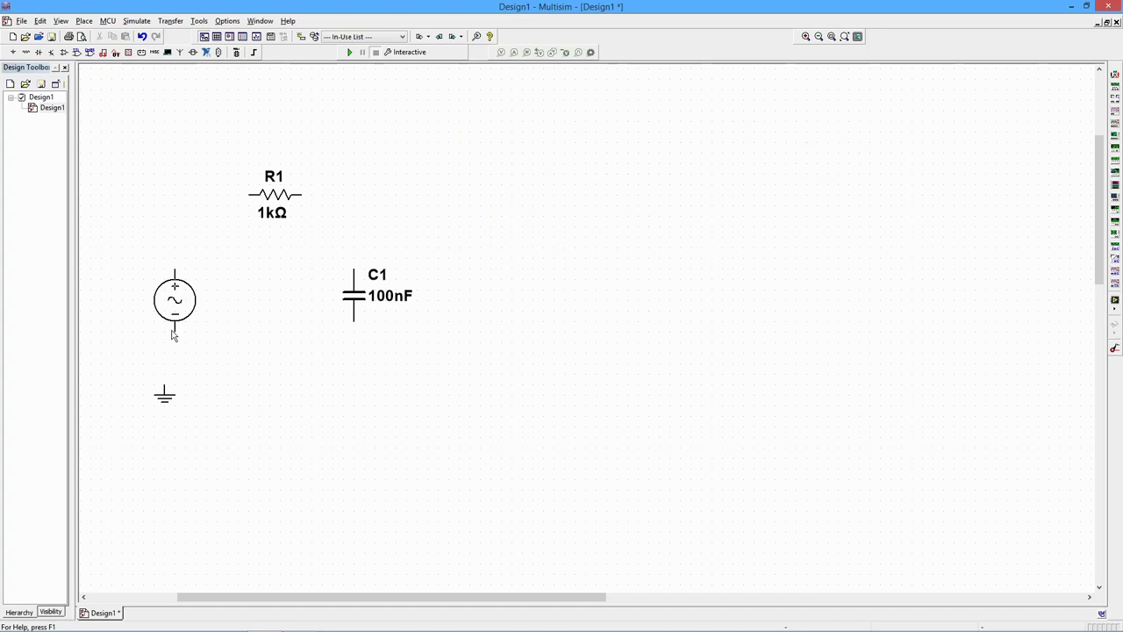
click(166, 325)
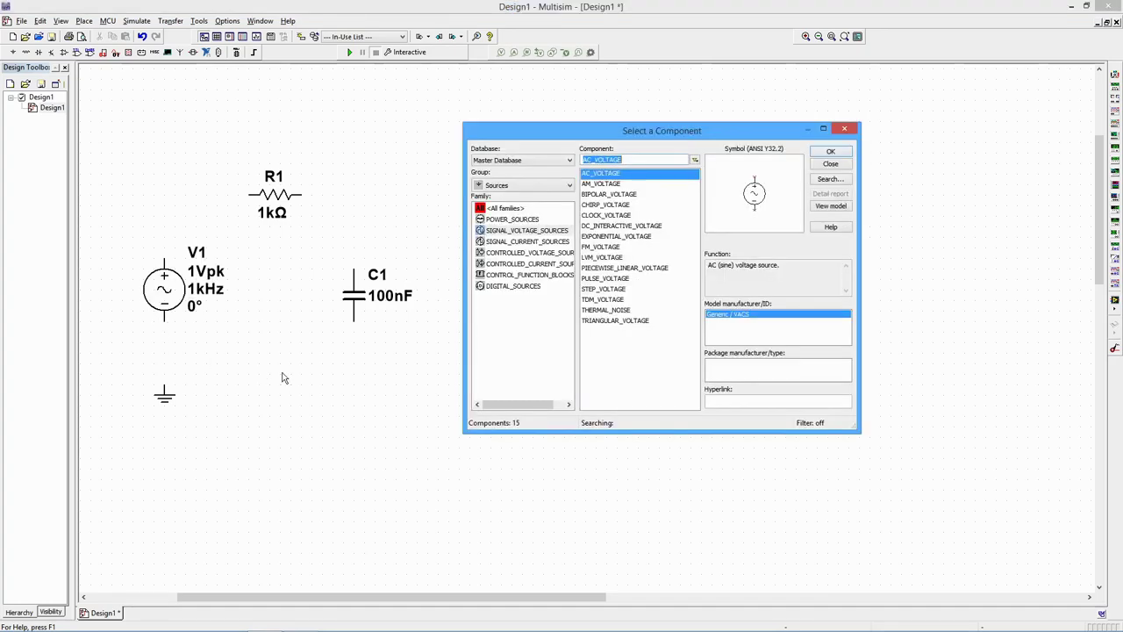
click(831, 164)
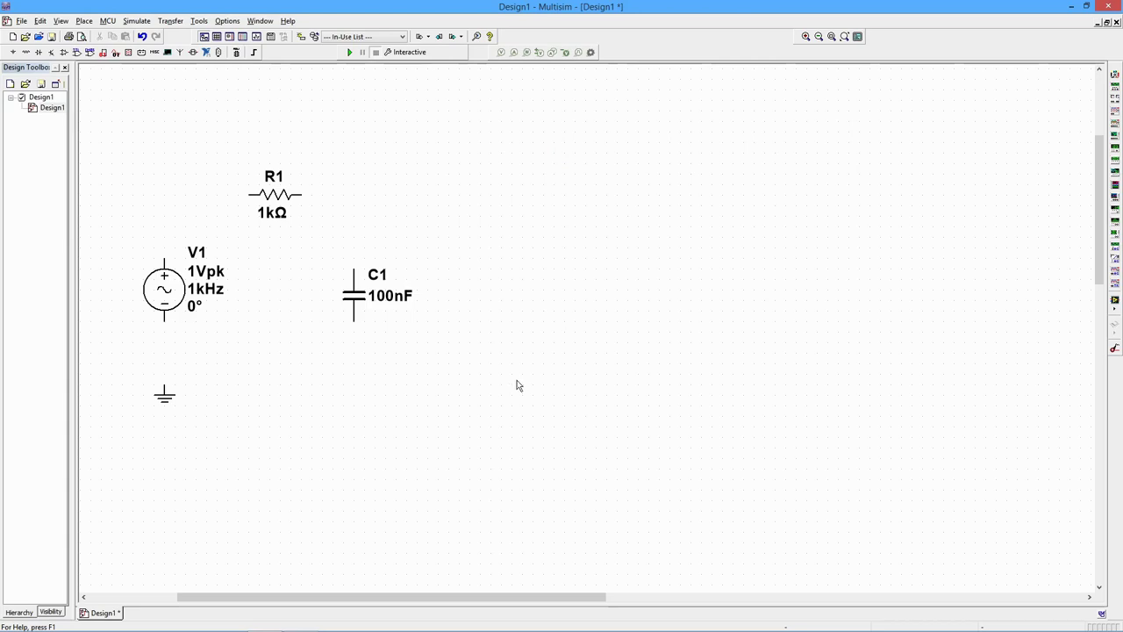
Set the sheet's Net names visibility to Show all
click(228, 23)
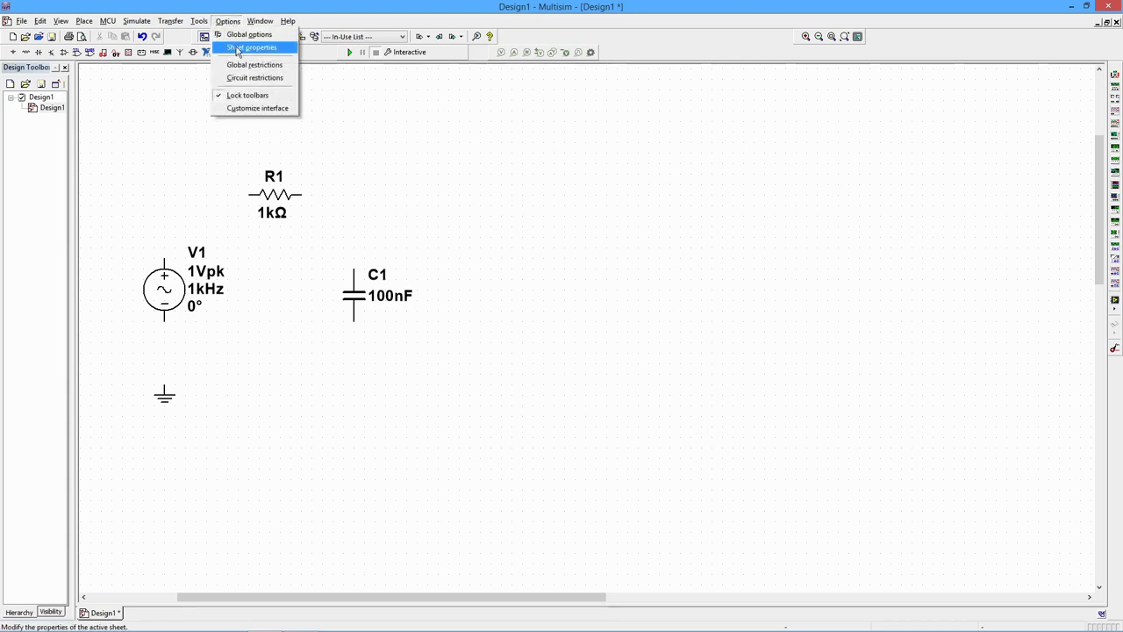
click(237, 48)
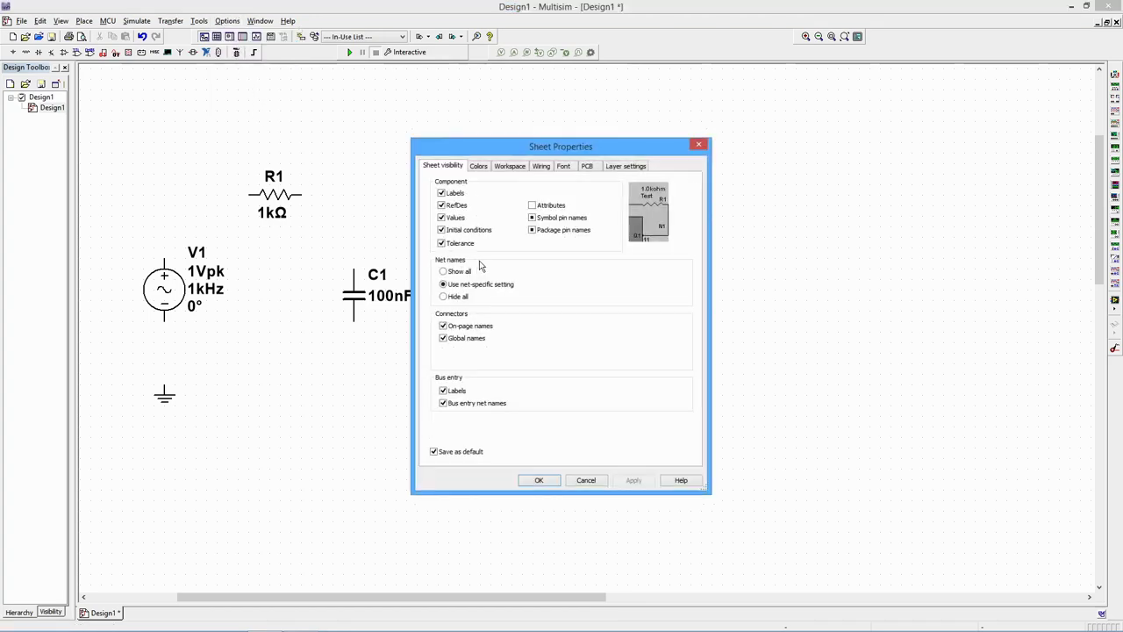
click(443, 272)
click(540, 481)
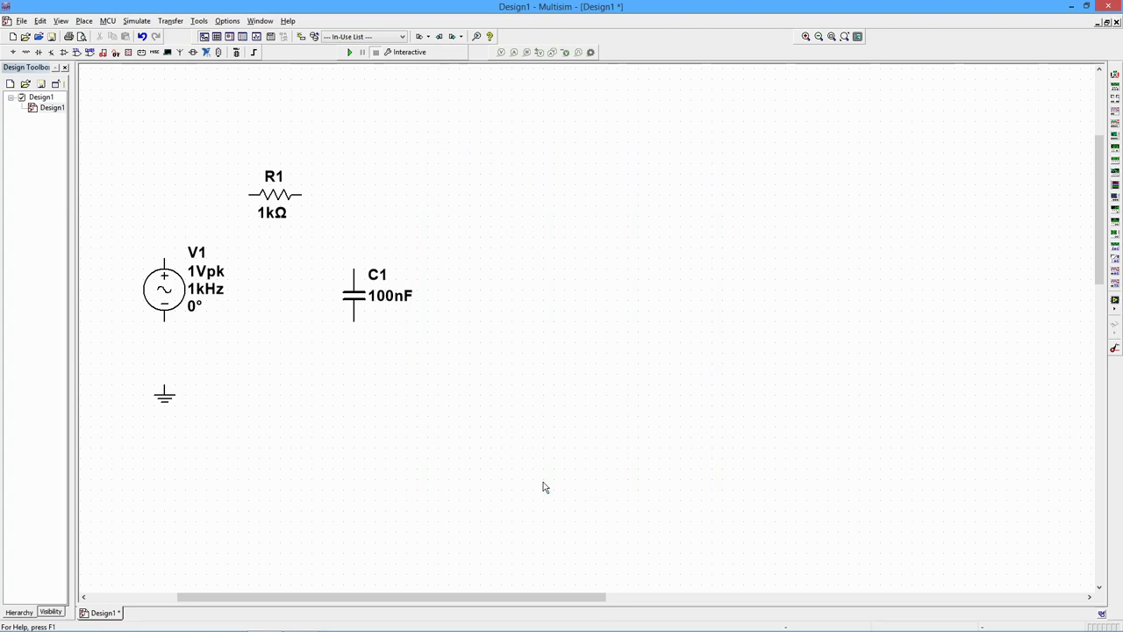
Wire ground to V1's negative terminal and V1's positive terminal to R1's left pin
click(164, 386)
click(164, 320)
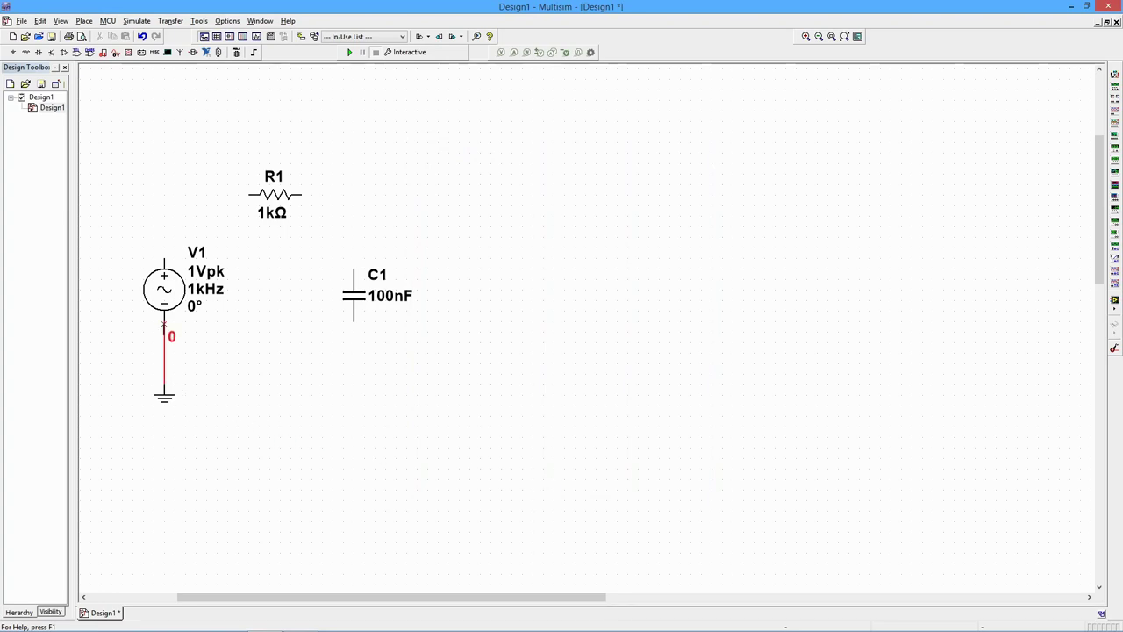
click(164, 258)
click(249, 195)
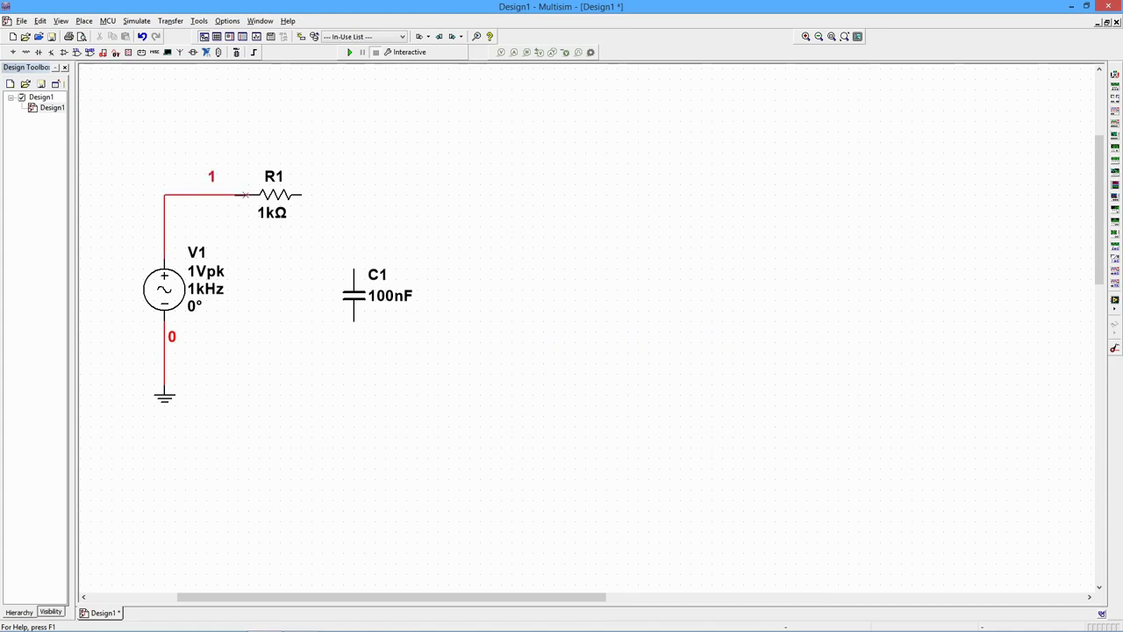
Wire R1's right end to C1's top and C1's bottom back to the ground wire
click(303, 194)
click(354, 269)
click(353, 323)
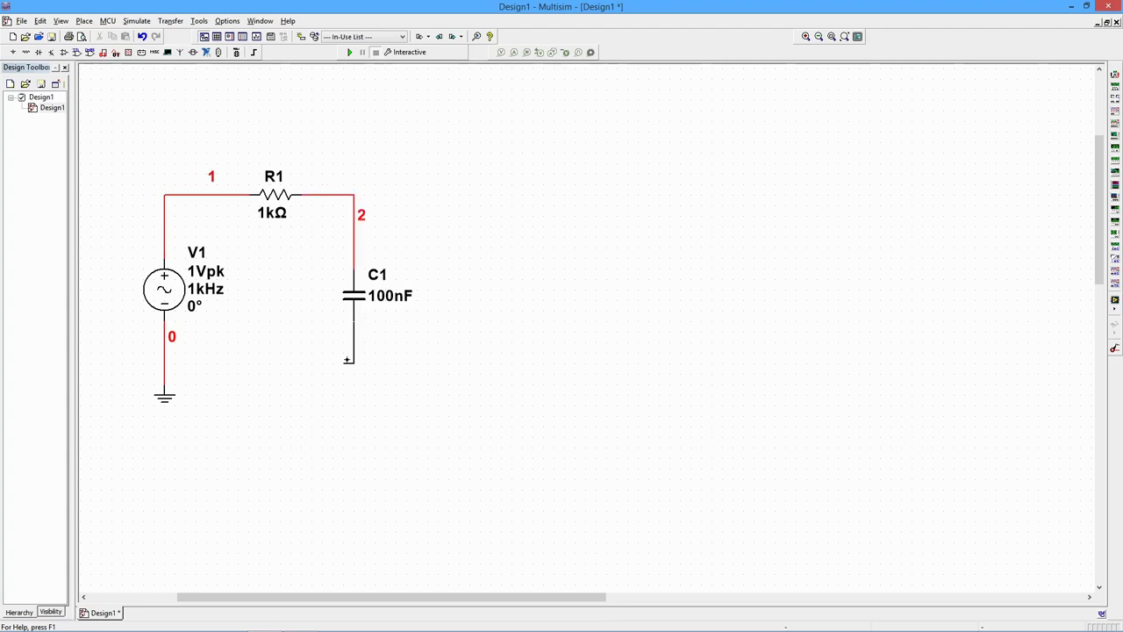
click(164, 363)
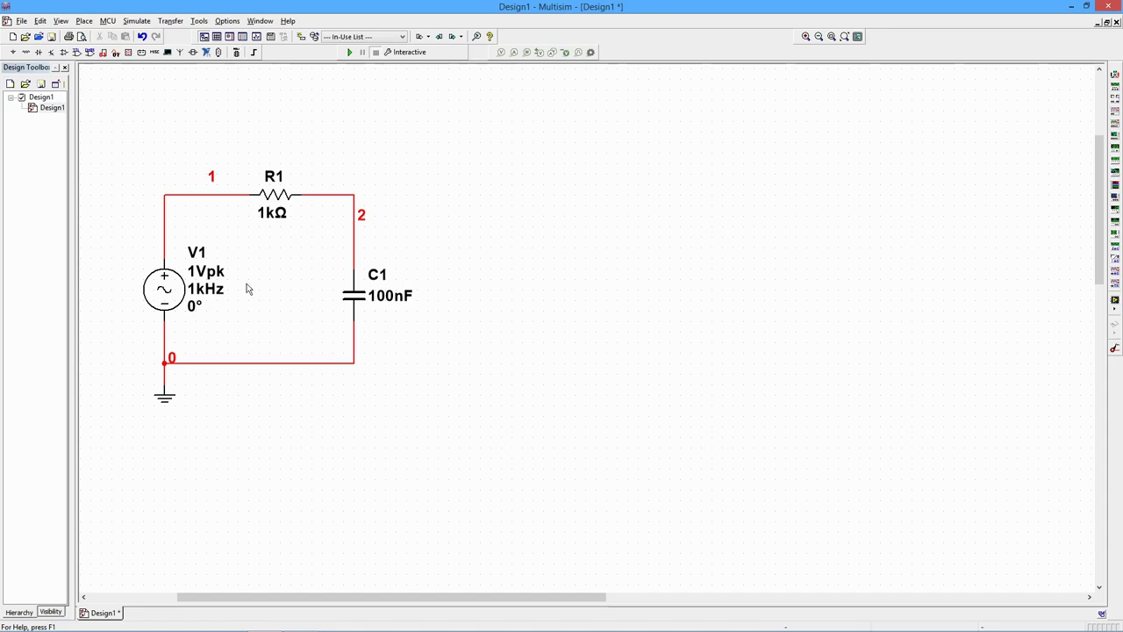
Configure AC Sweep: start 10 Hz, stop 1 MHz, 20 points per decade, Decibel scale
click(136, 22)
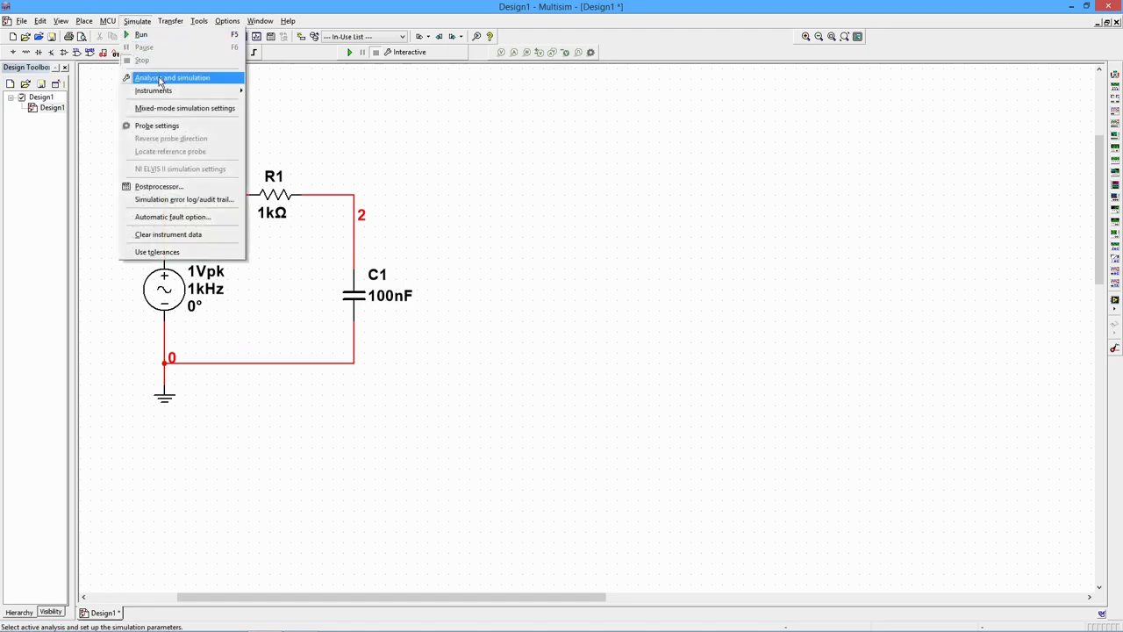
click(161, 79)
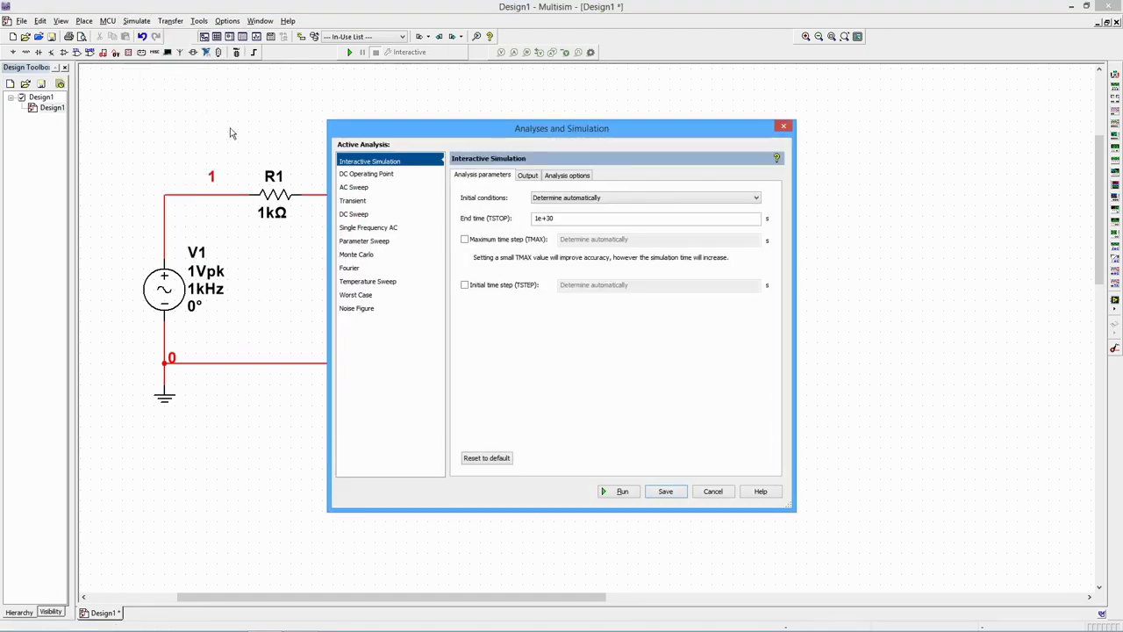
click(370, 189)
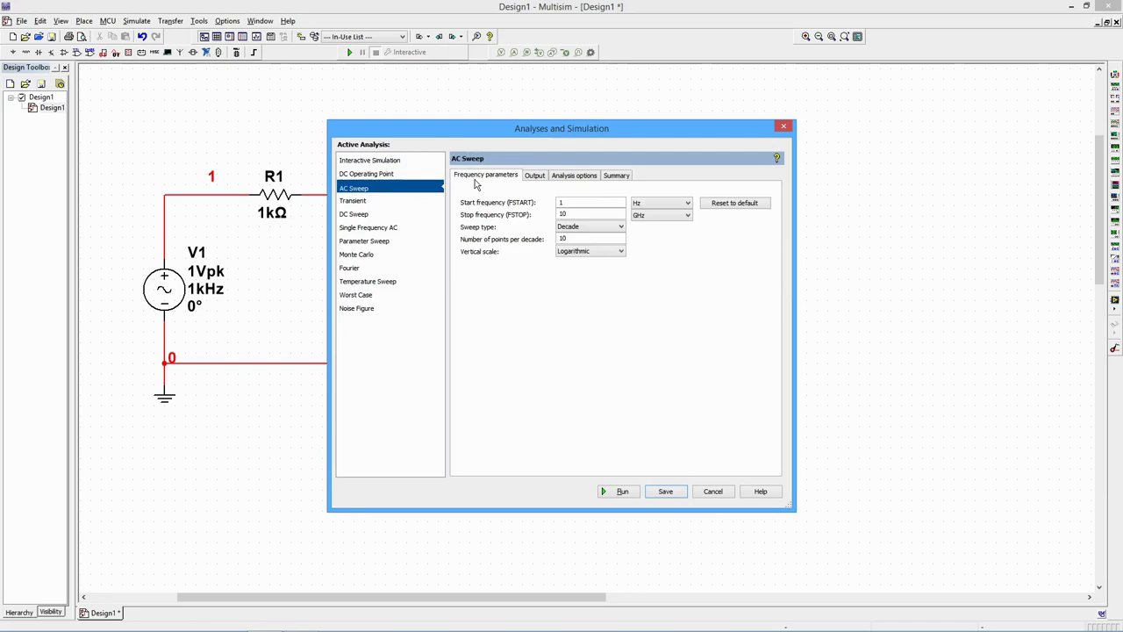
click(575, 202)
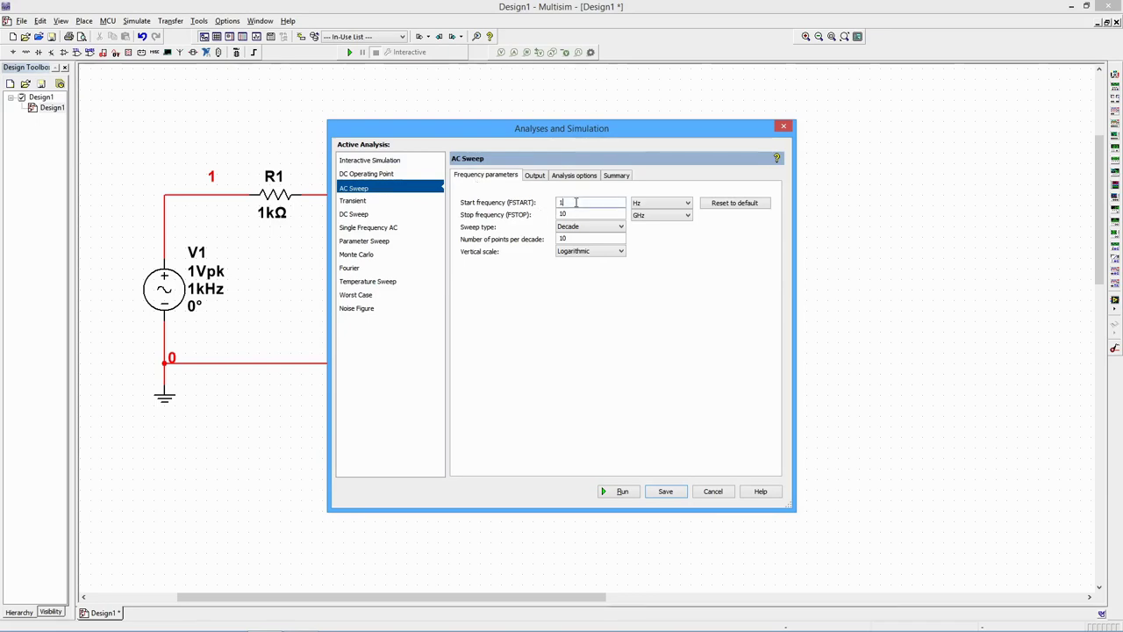
text(0)
click(687, 216)
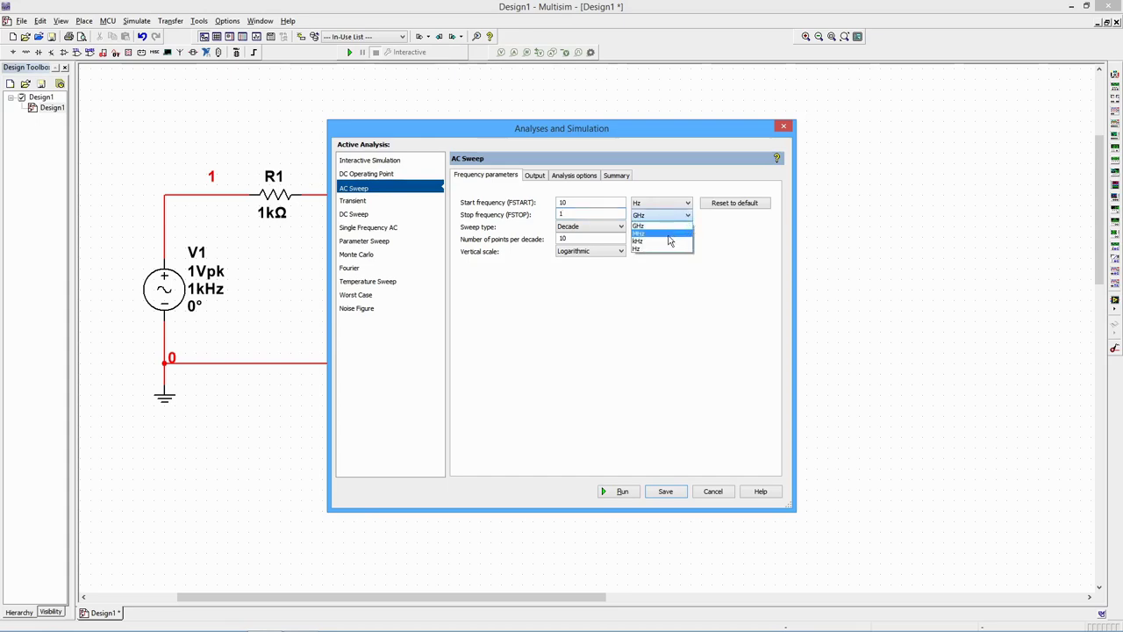
click(668, 234)
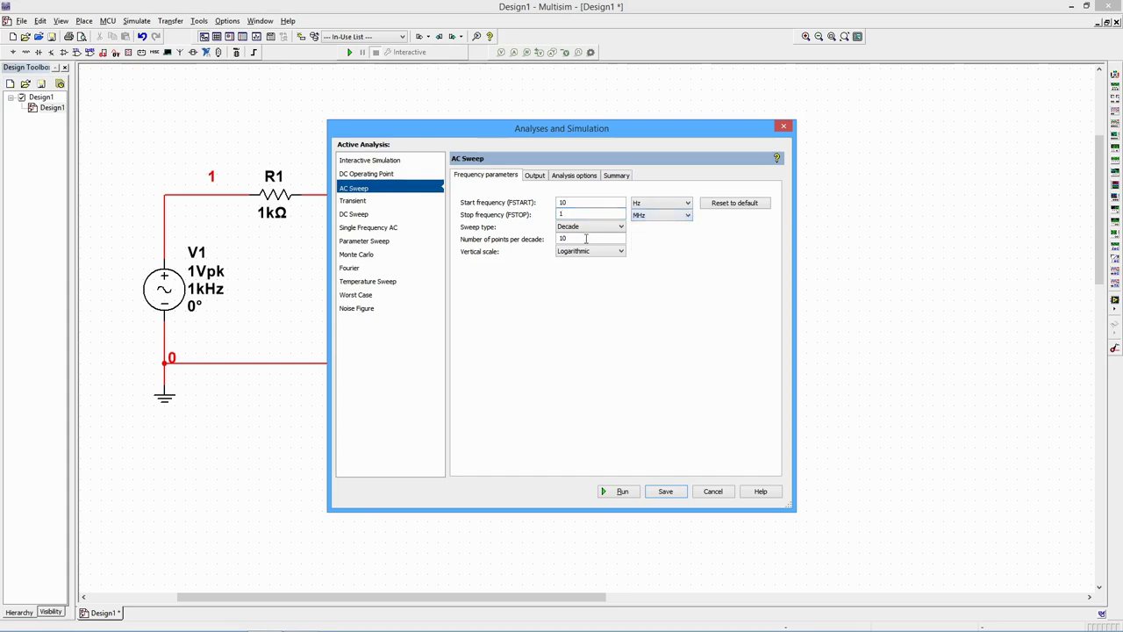
drag(575, 238, 543, 243)
text(20)
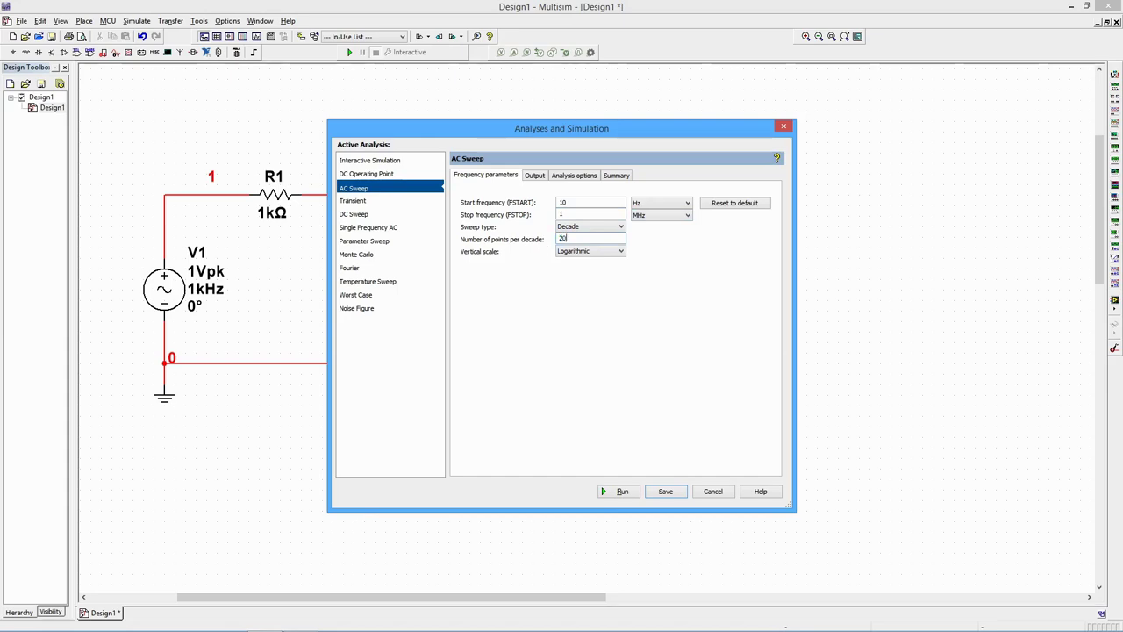
click(622, 253)
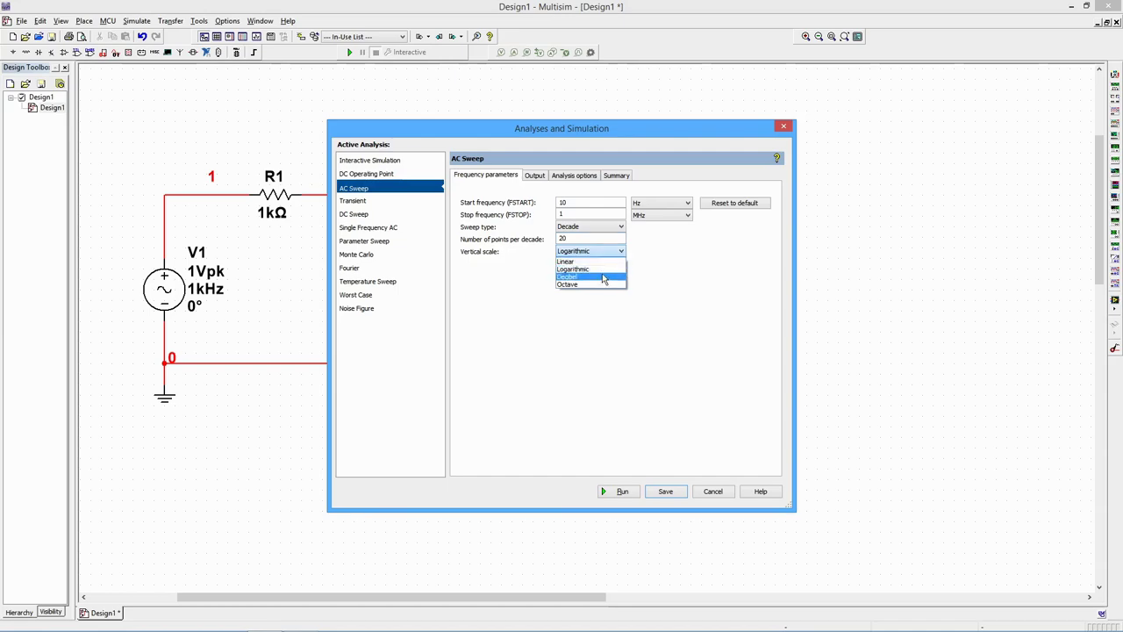
click(603, 277)
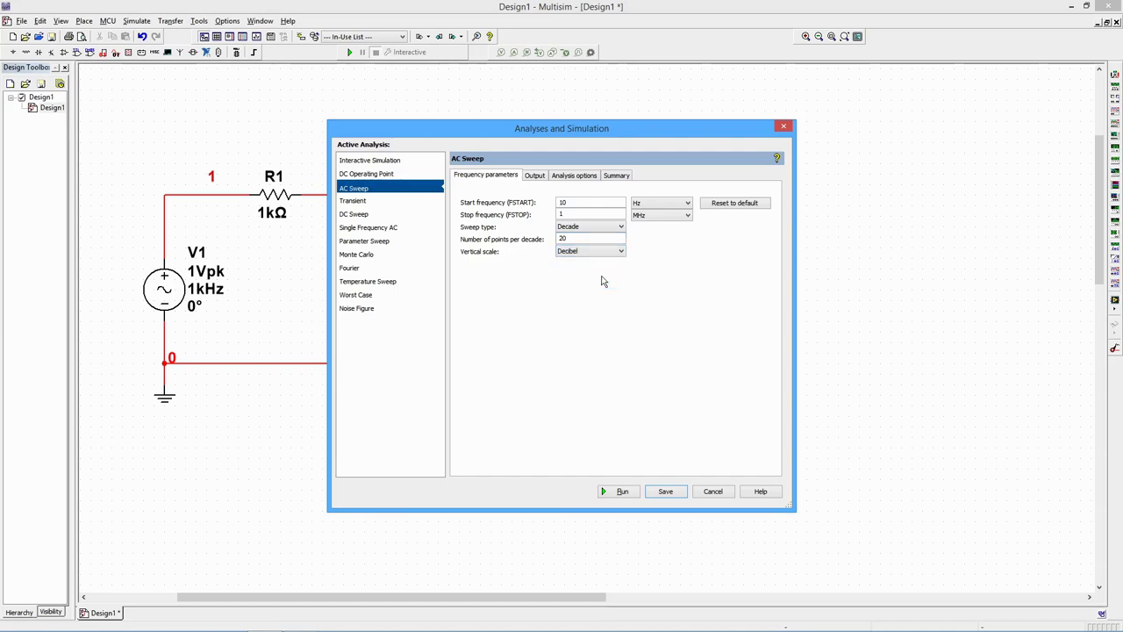
Add V(2) as the AC sweep output variable and run the simulation
click(536, 177)
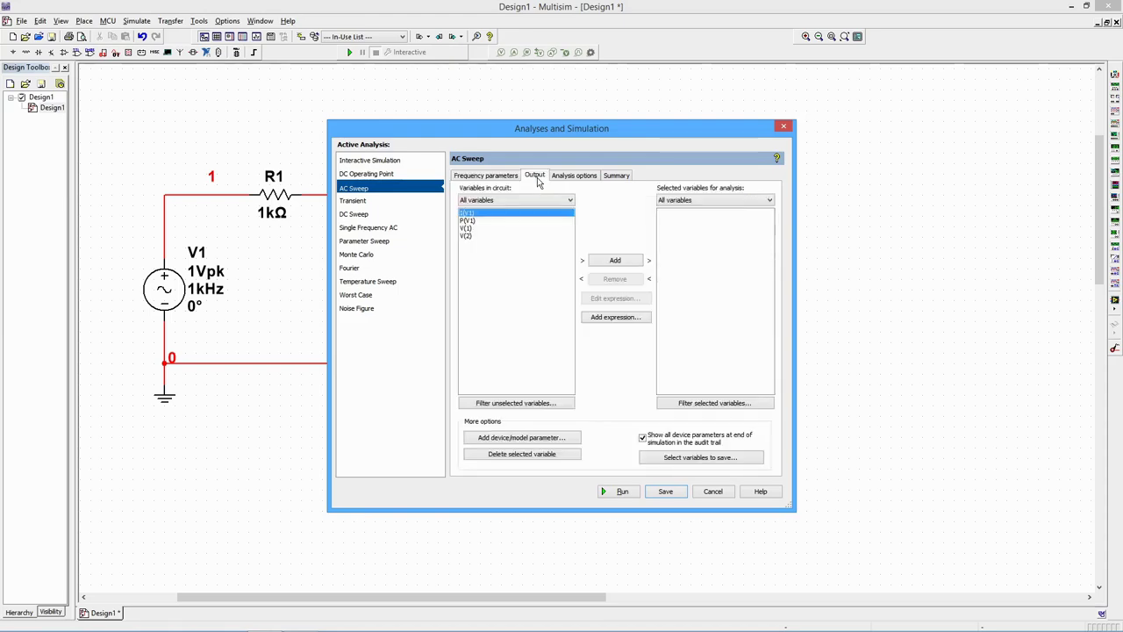
click(469, 238)
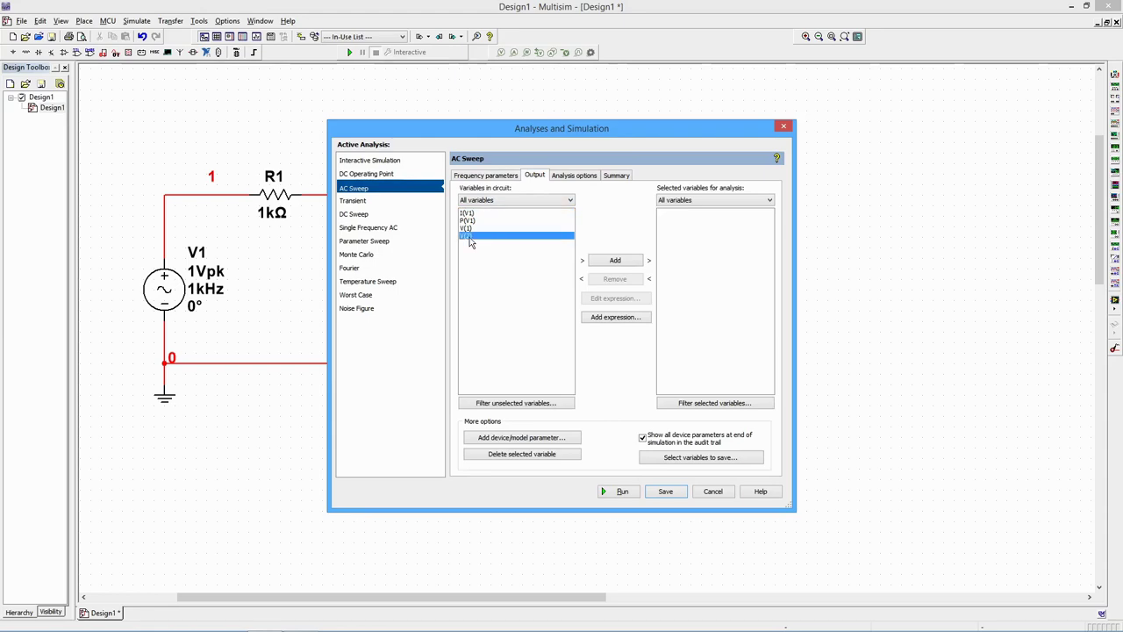
click(613, 263)
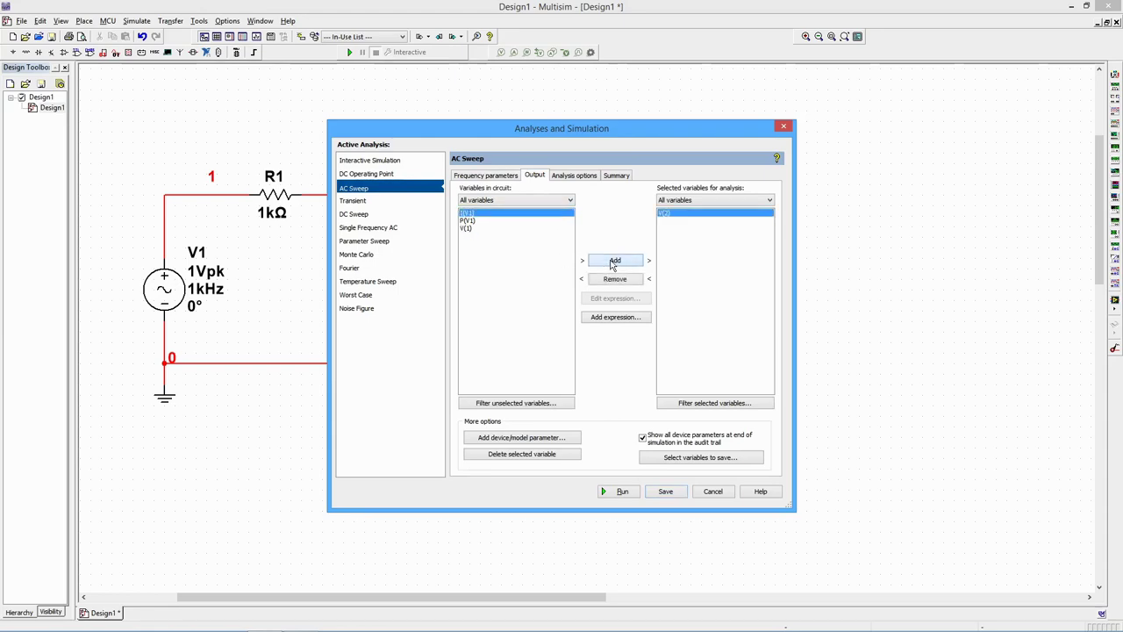
click(620, 492)
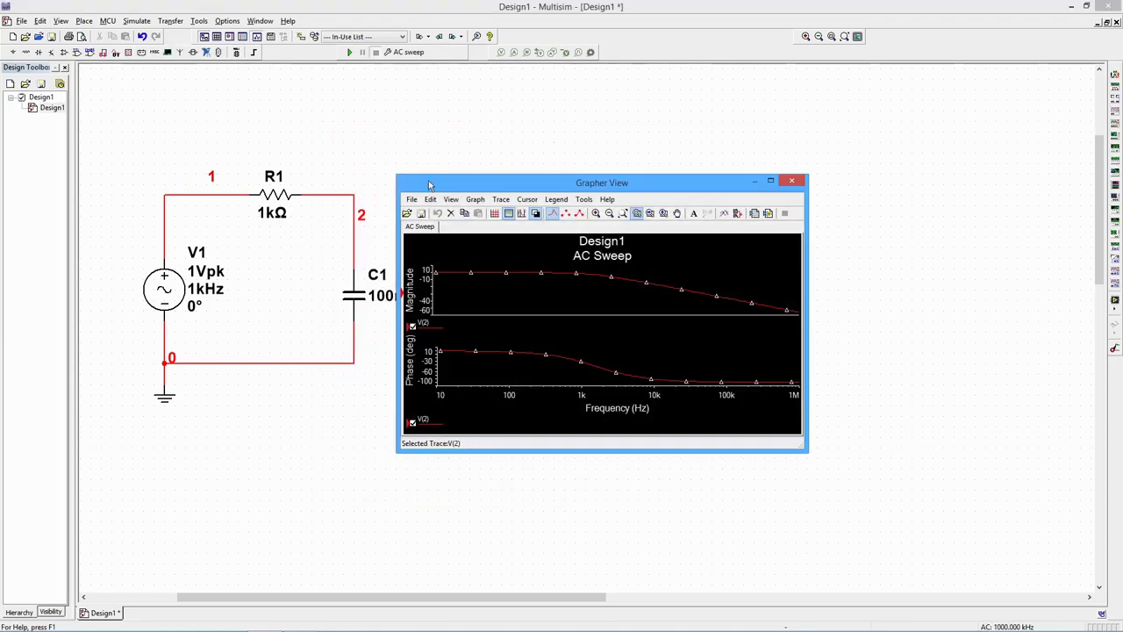
Enlarge the Grapher View, reverse colors to white backgrounds, and turn on grid lines
drag(395, 175, 370, 69)
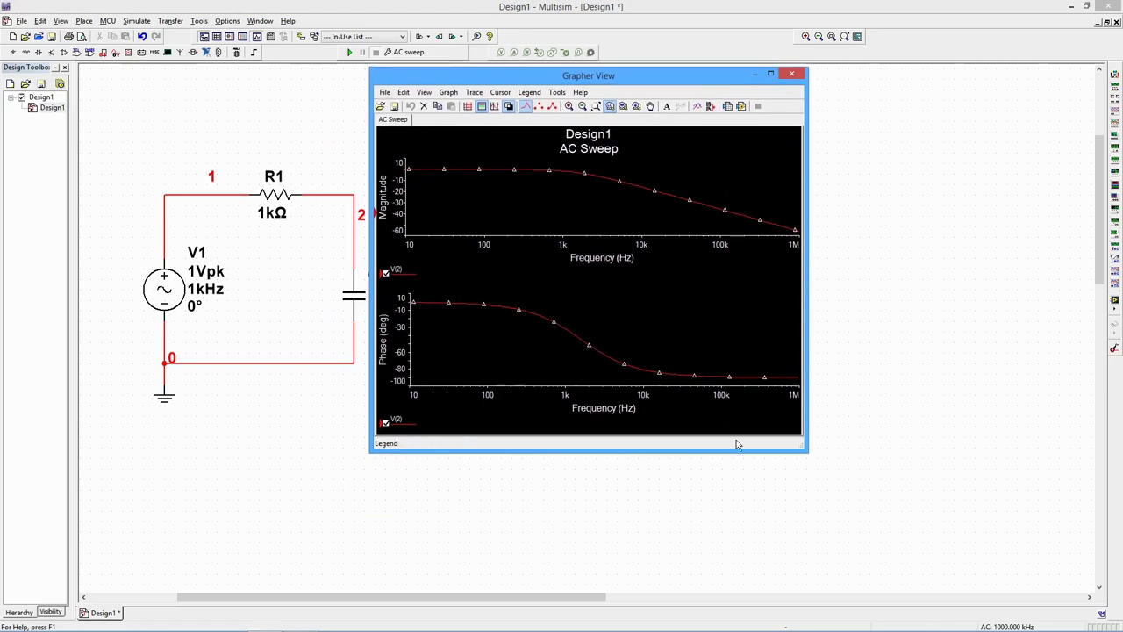
drag(805, 450, 1086, 585)
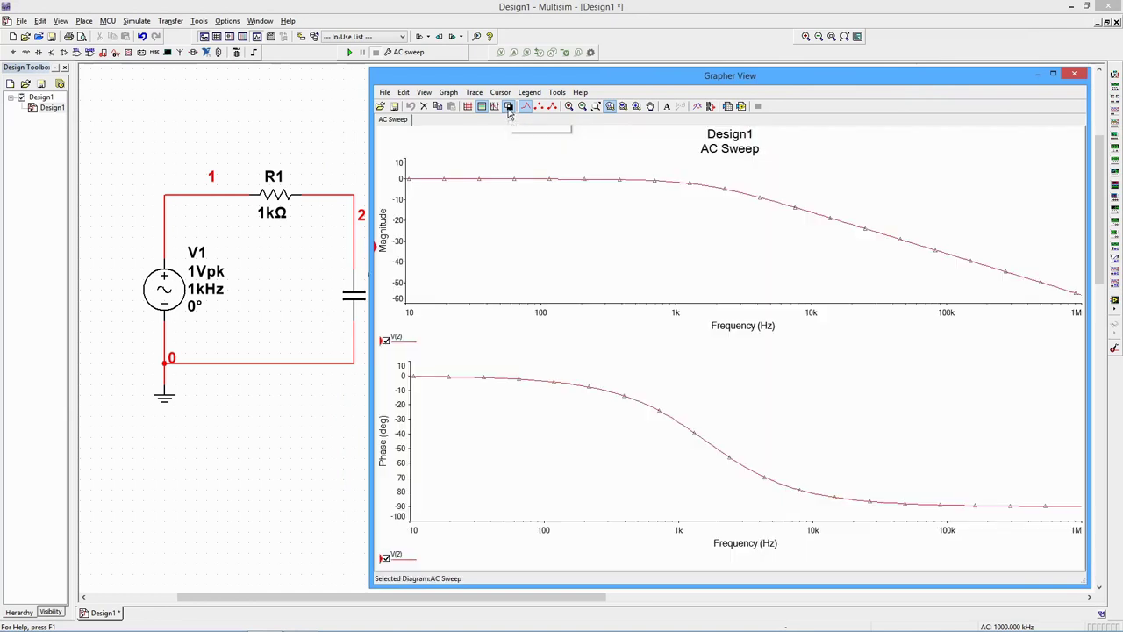
click(509, 108)
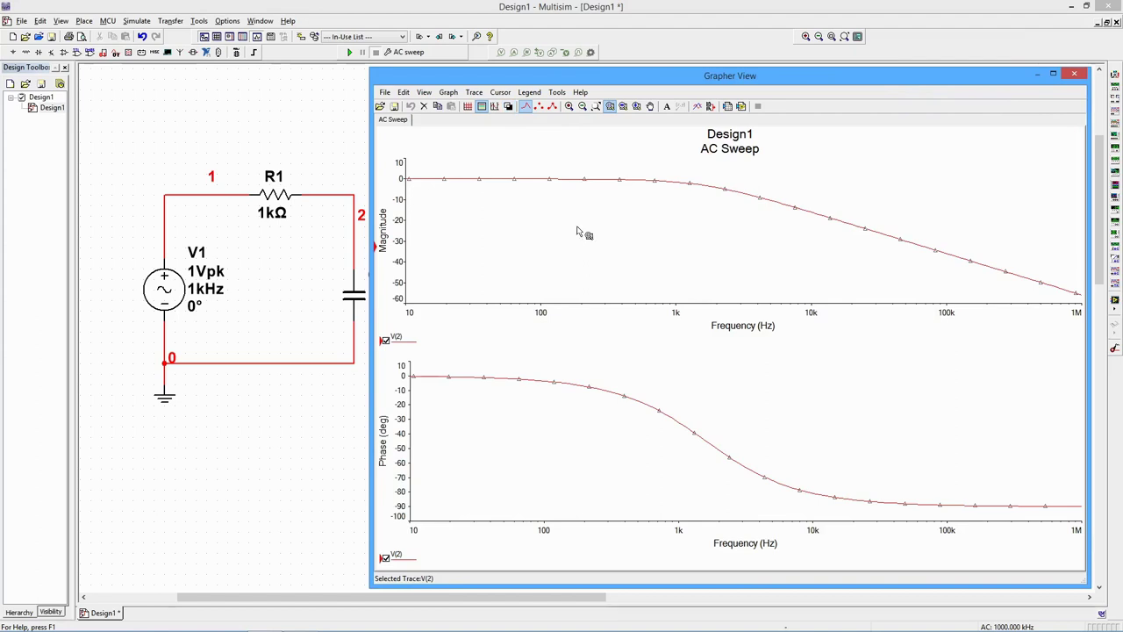
click(468, 106)
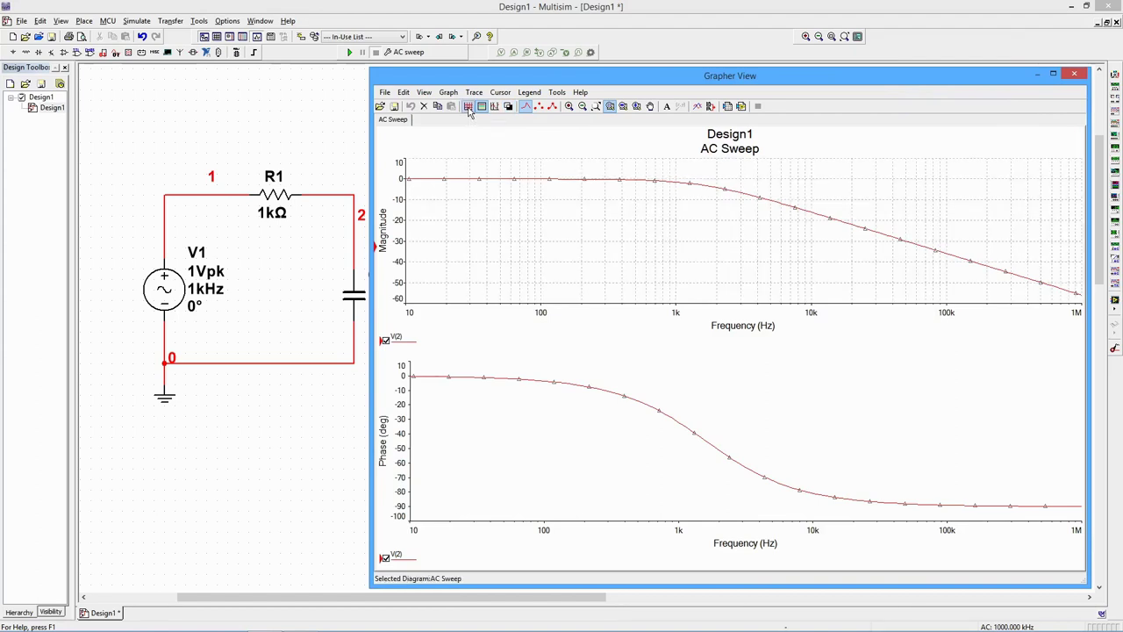
click(500, 458)
click(595, 345)
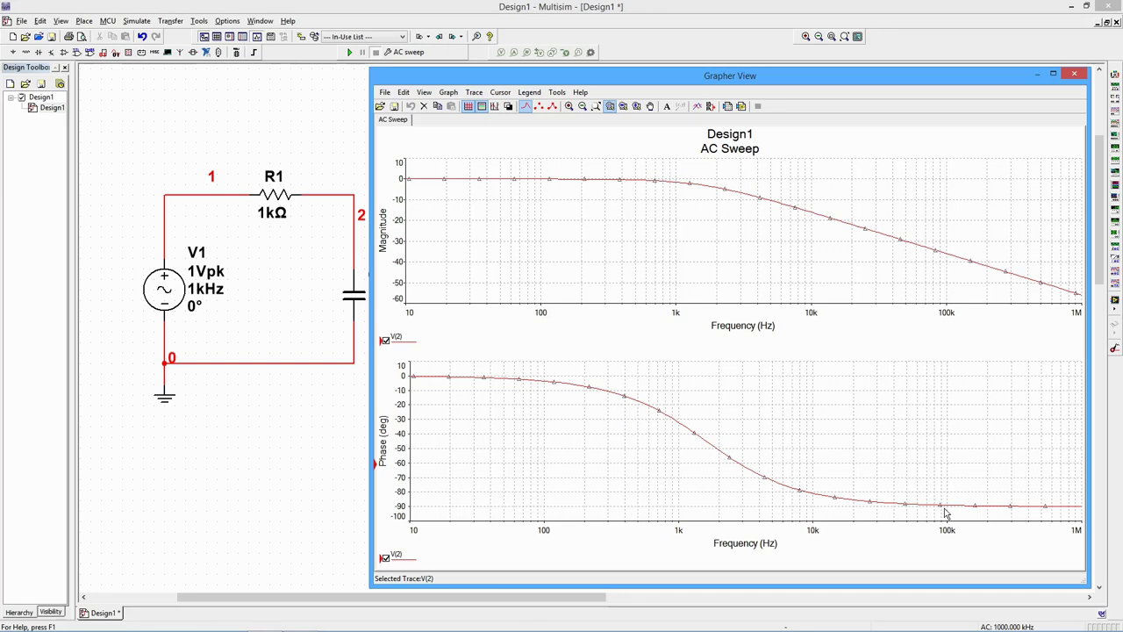
Turn on cursors for the magnitude graph and drag cursor 2 to −3 dB at about 1.59 kHz
click(566, 240)
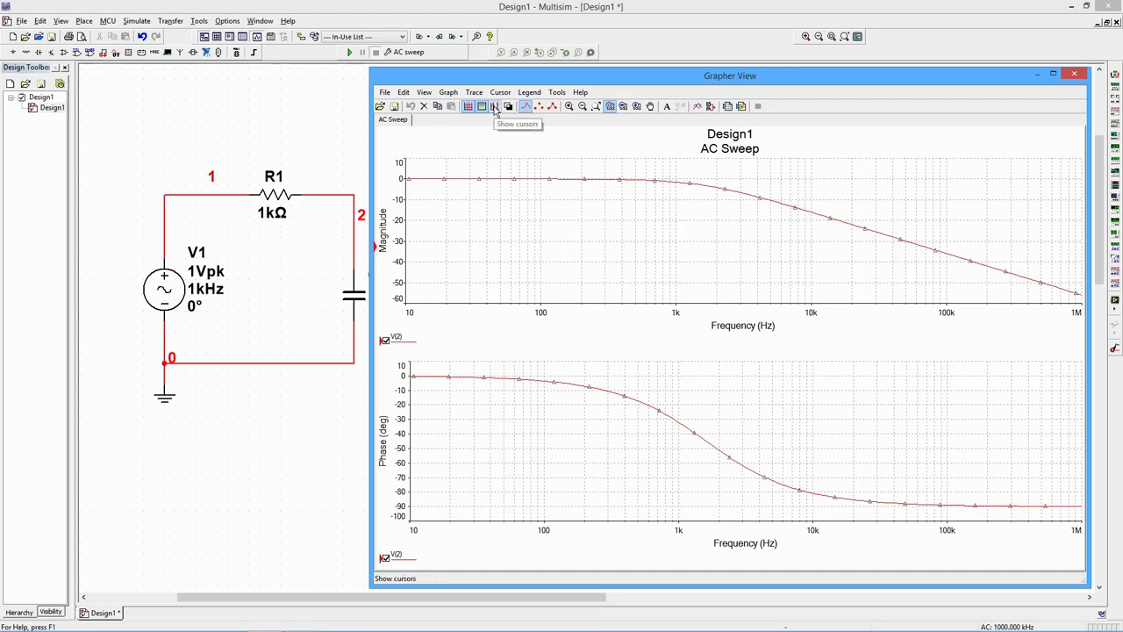
click(495, 107)
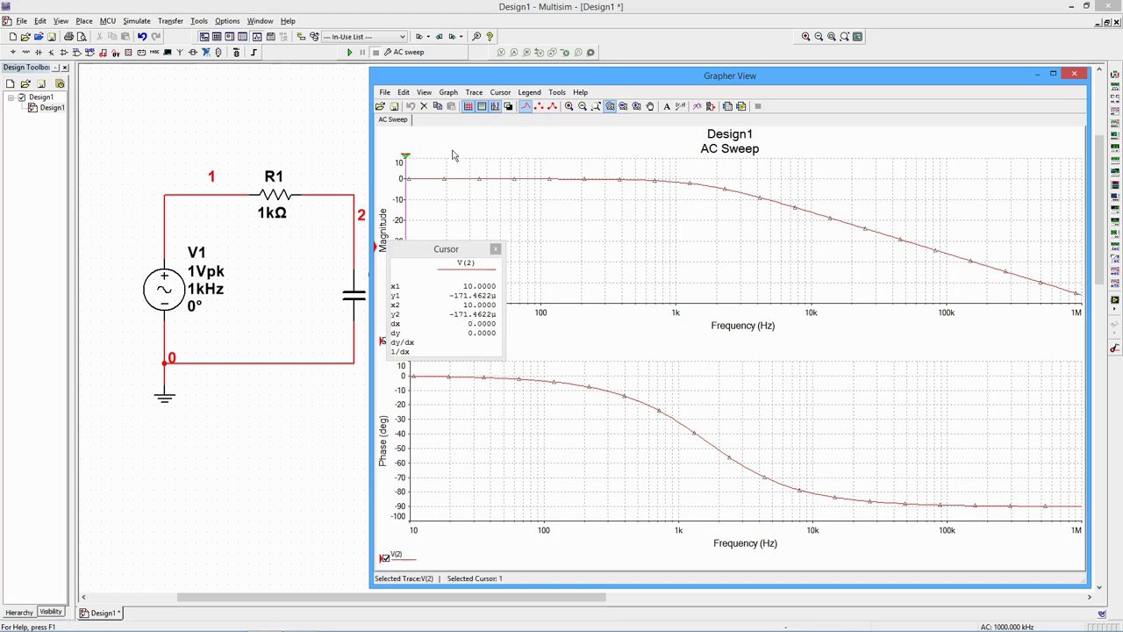
drag(443, 254, 274, 101)
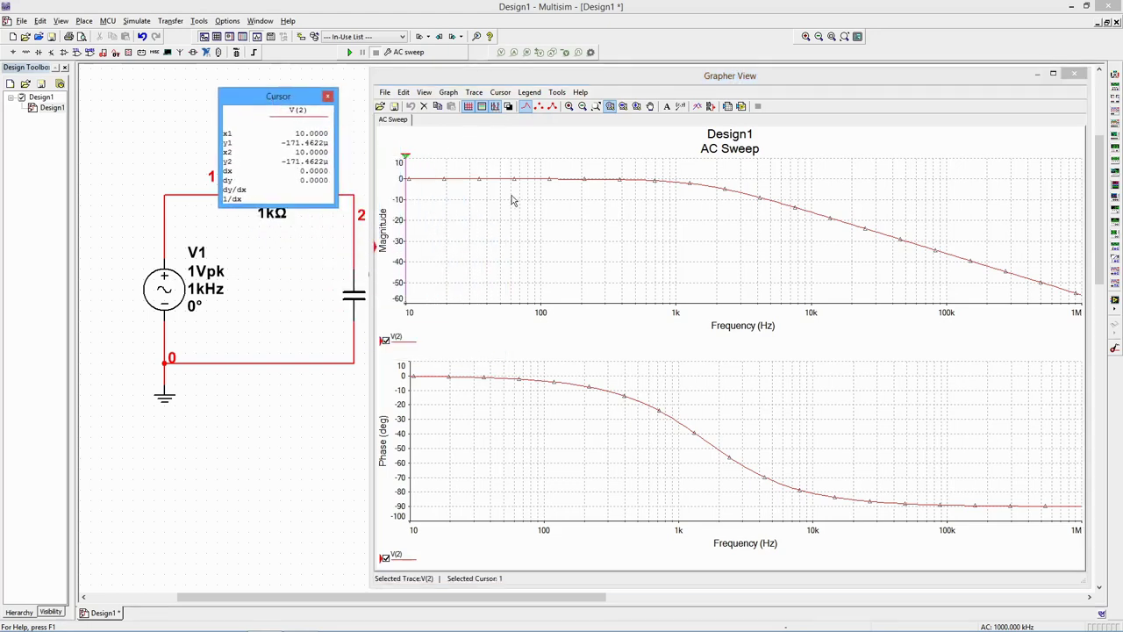
click(438, 194)
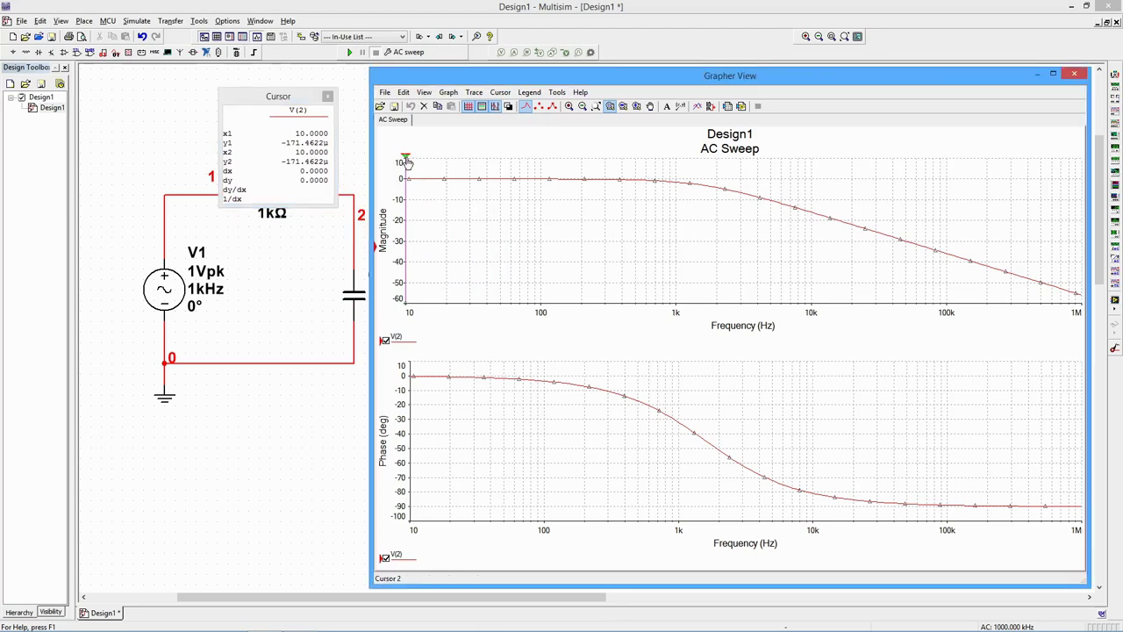
drag(406, 162, 586, 237)
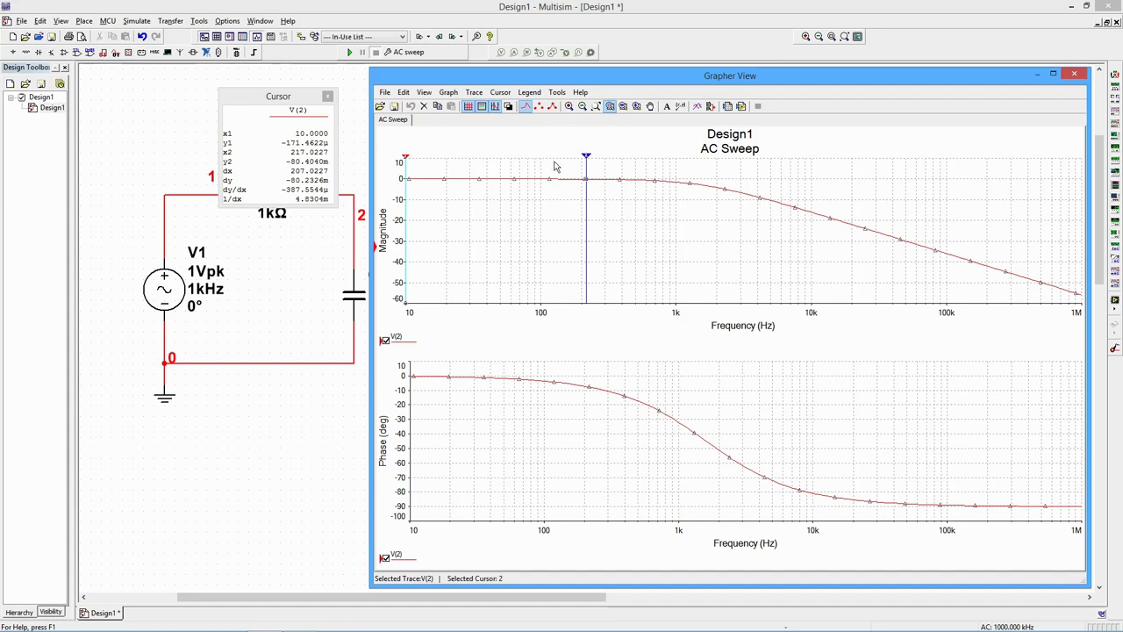
drag(584, 162, 703, 186)
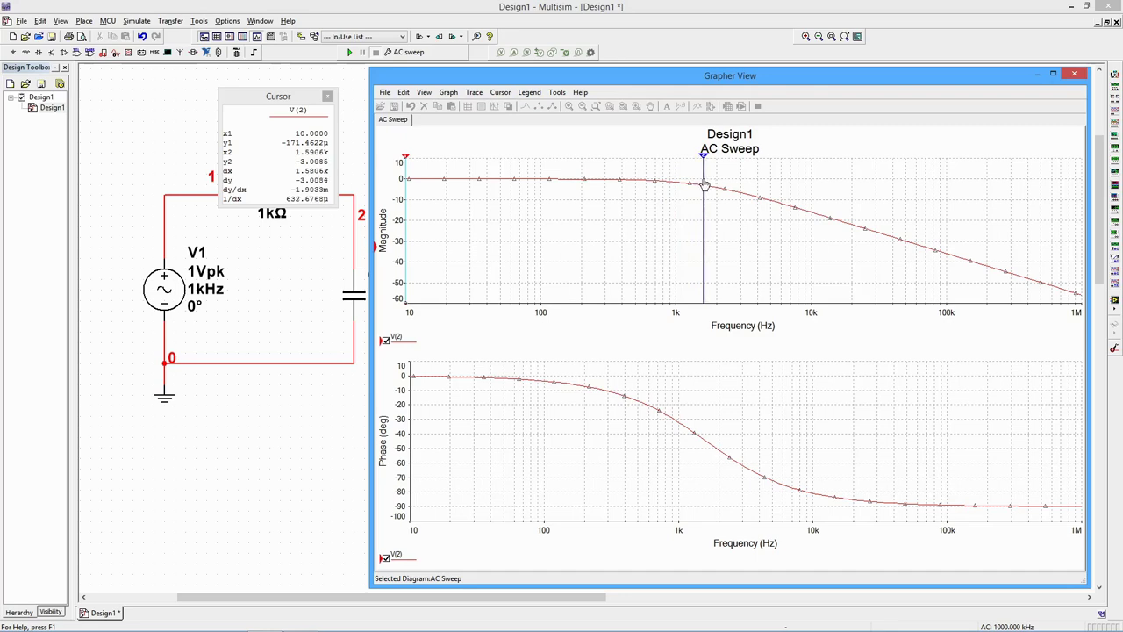
click(704, 185)
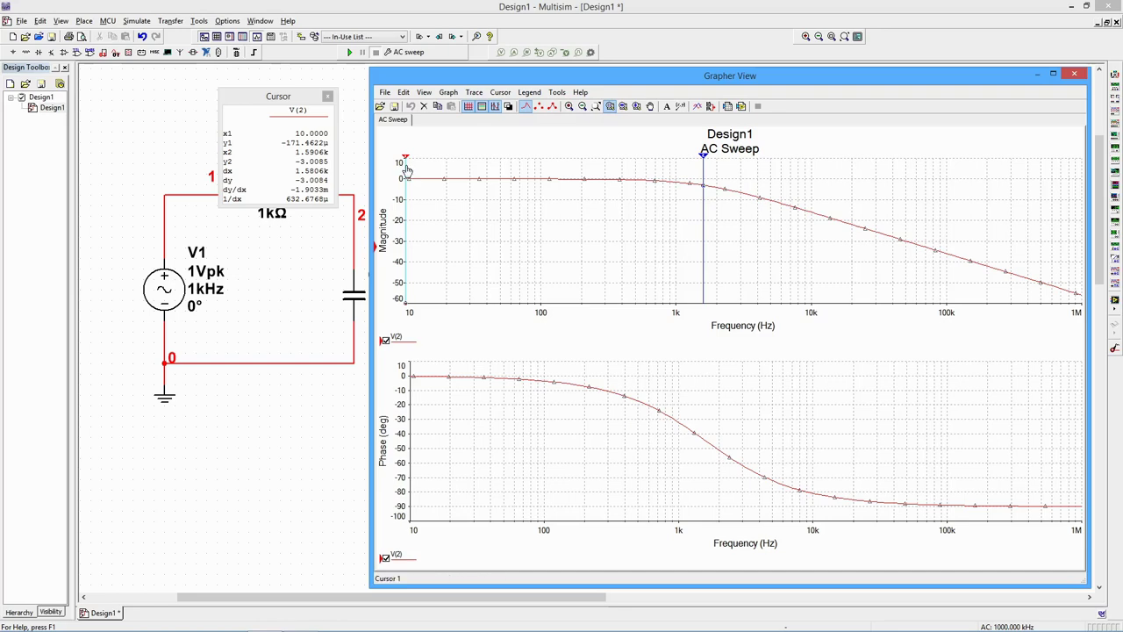
Move cursor 1 to 100.2 kHz and cursor 2 to 10.04 kHz, reading about 19.9 dB dy
drag(406, 169, 948, 283)
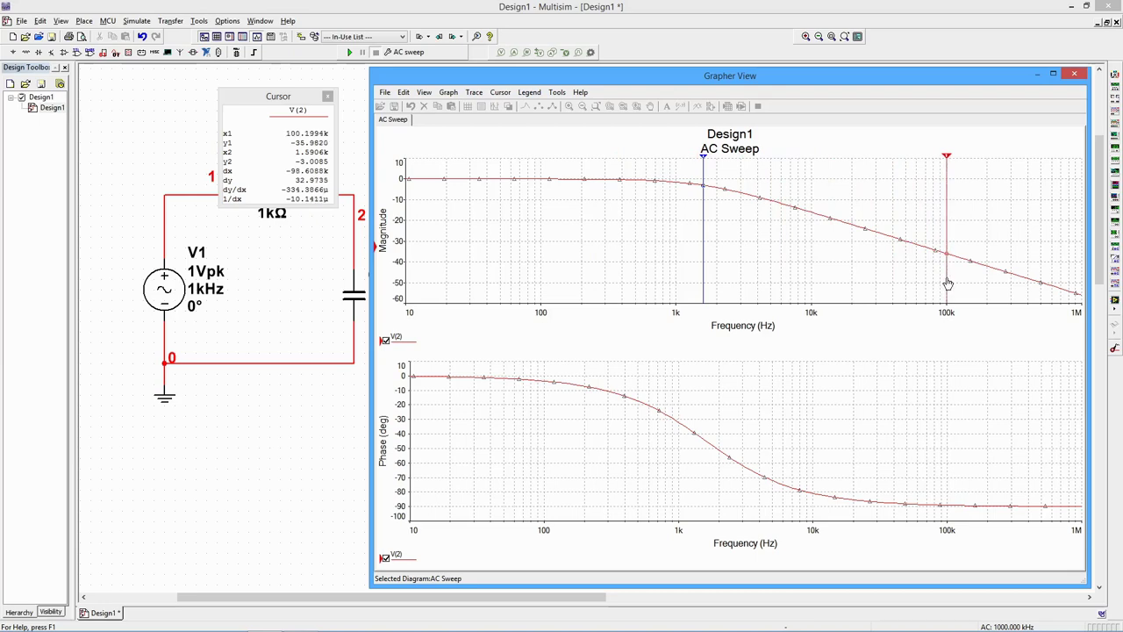
click(948, 282)
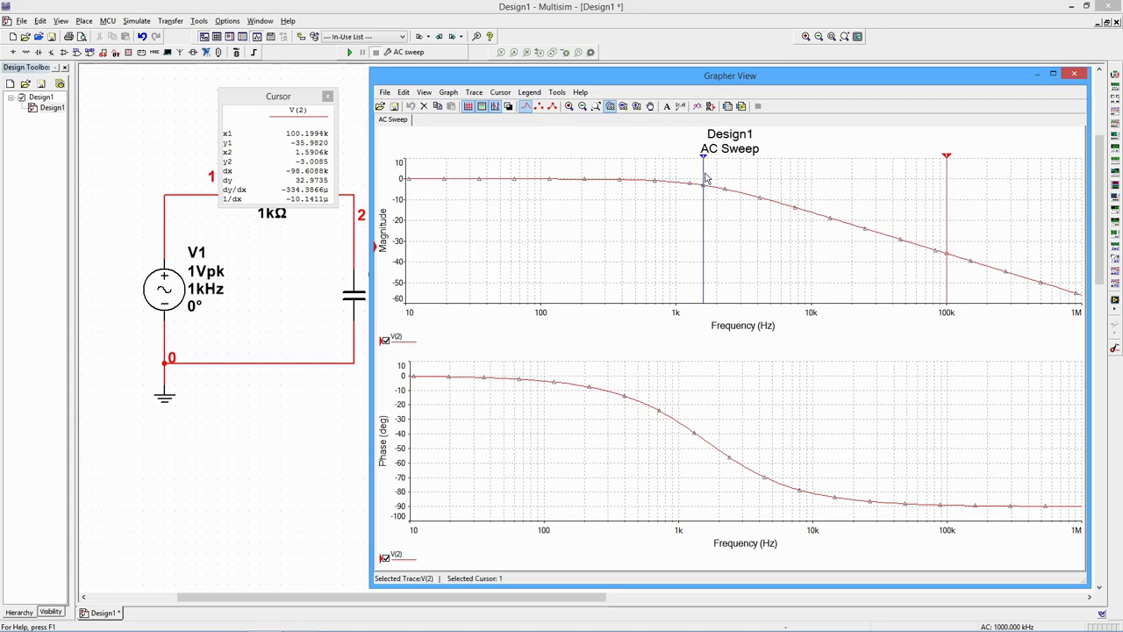
drag(703, 178, 811, 195)
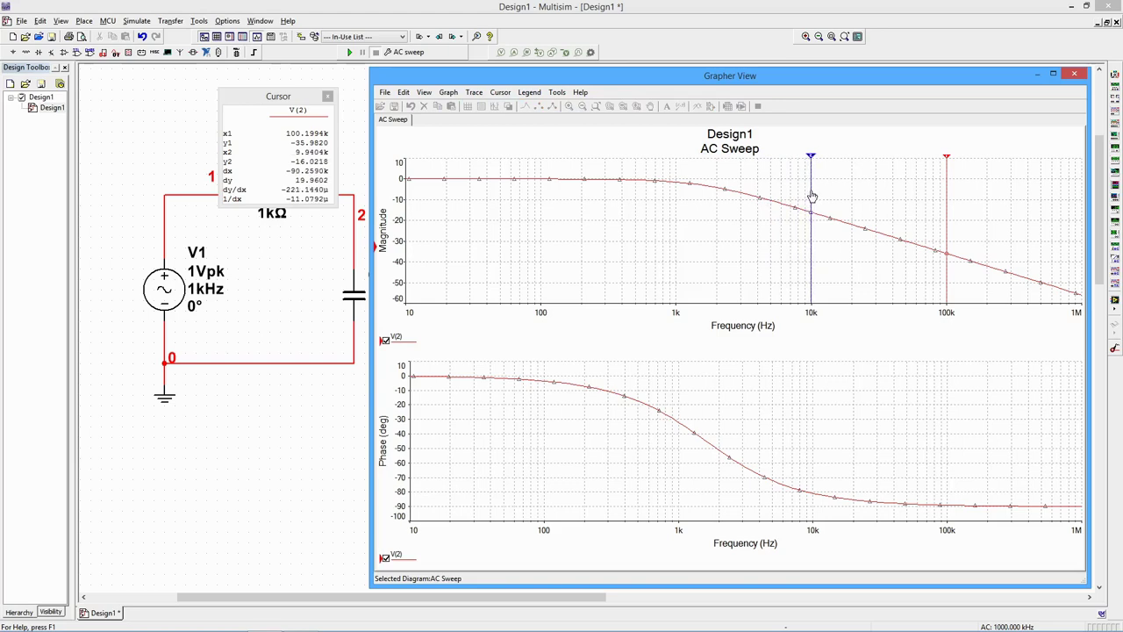
drag(811, 196, 812, 196)
click(812, 197)
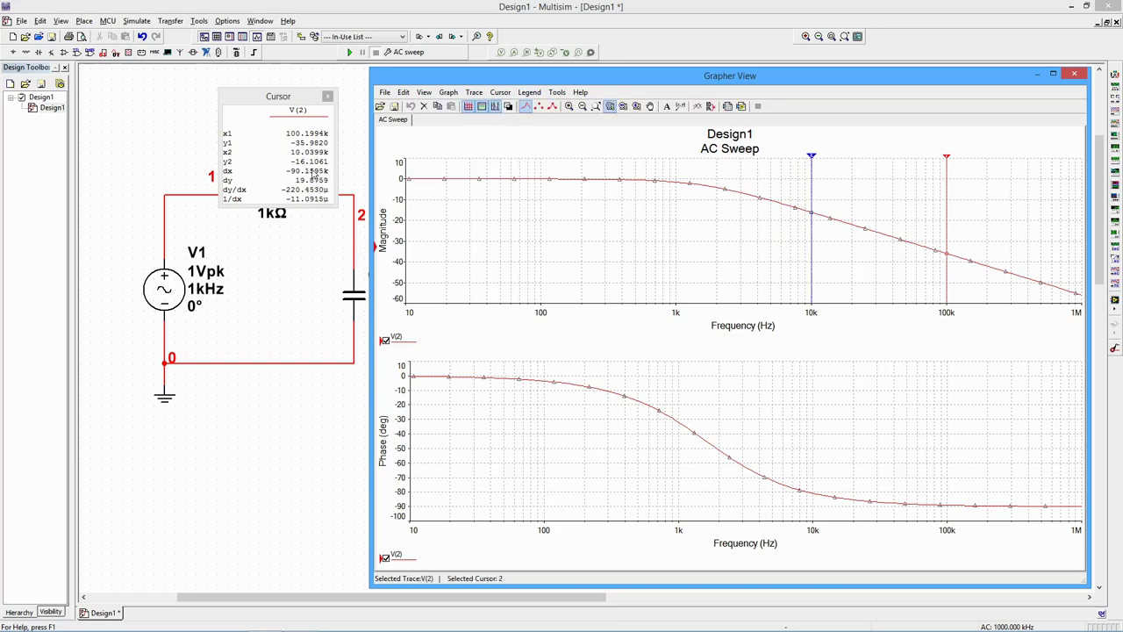
click(289, 145)
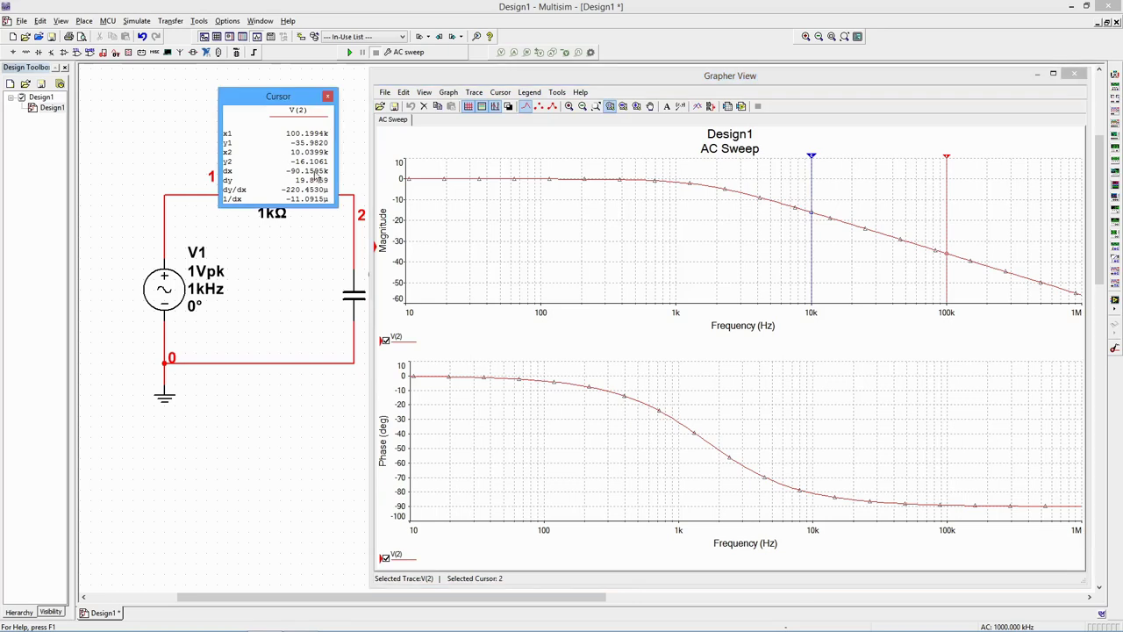
Move the measurement cursors from the magnitude plot onto the phase plot
click(494, 106)
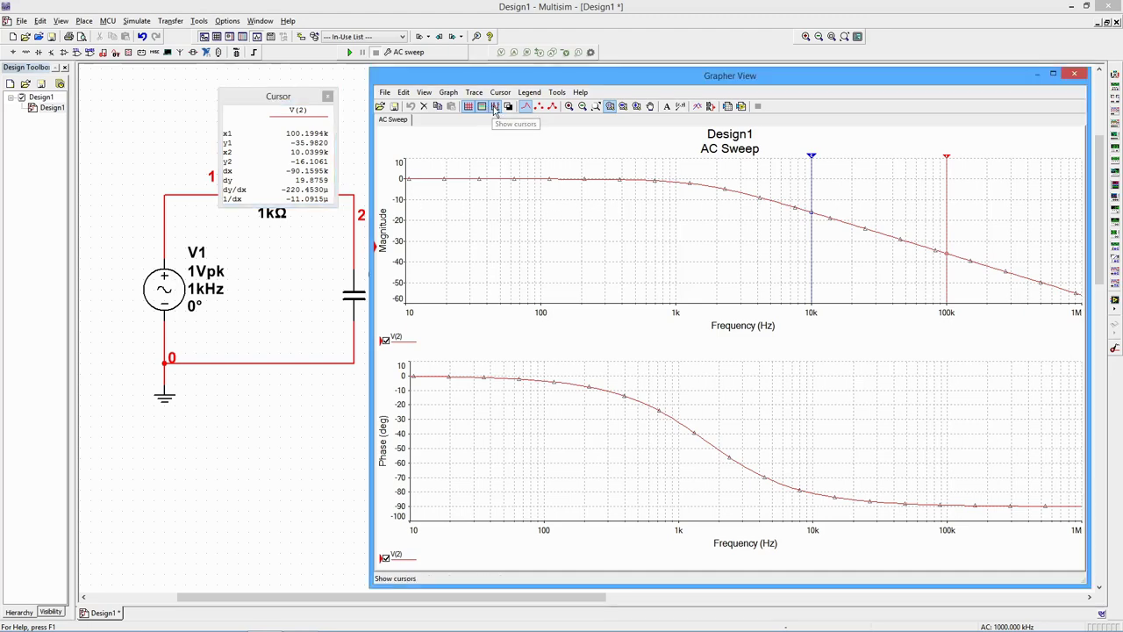
click(561, 434)
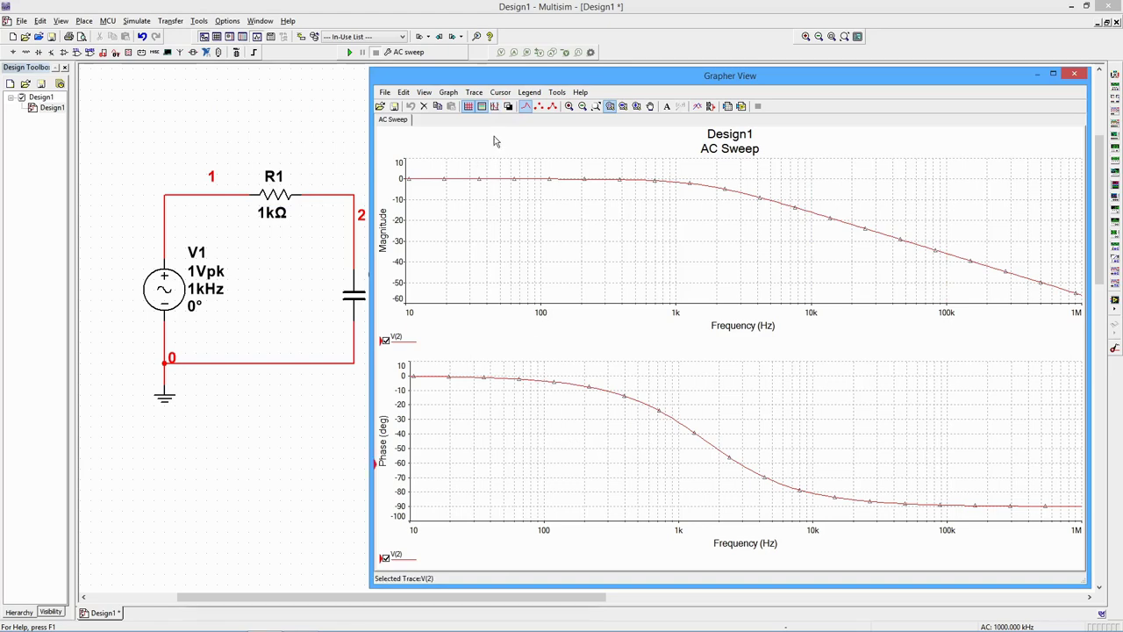
click(494, 106)
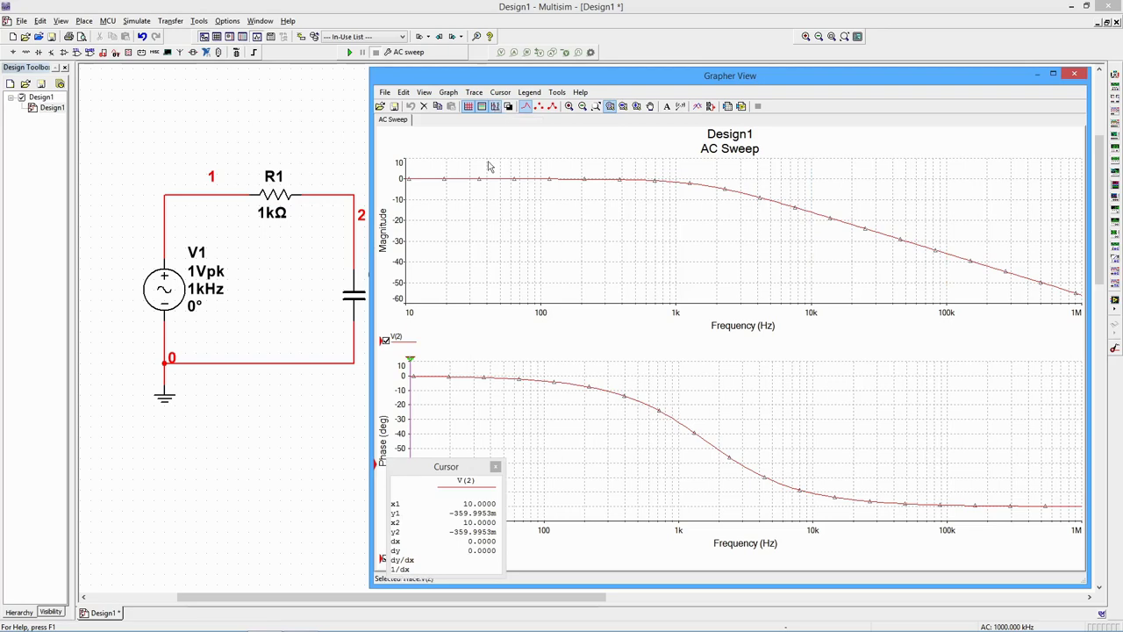
Read the phase near −45° with cursor 2 at about 1.59 kHz, then hide the cursors
drag(458, 470, 297, 408)
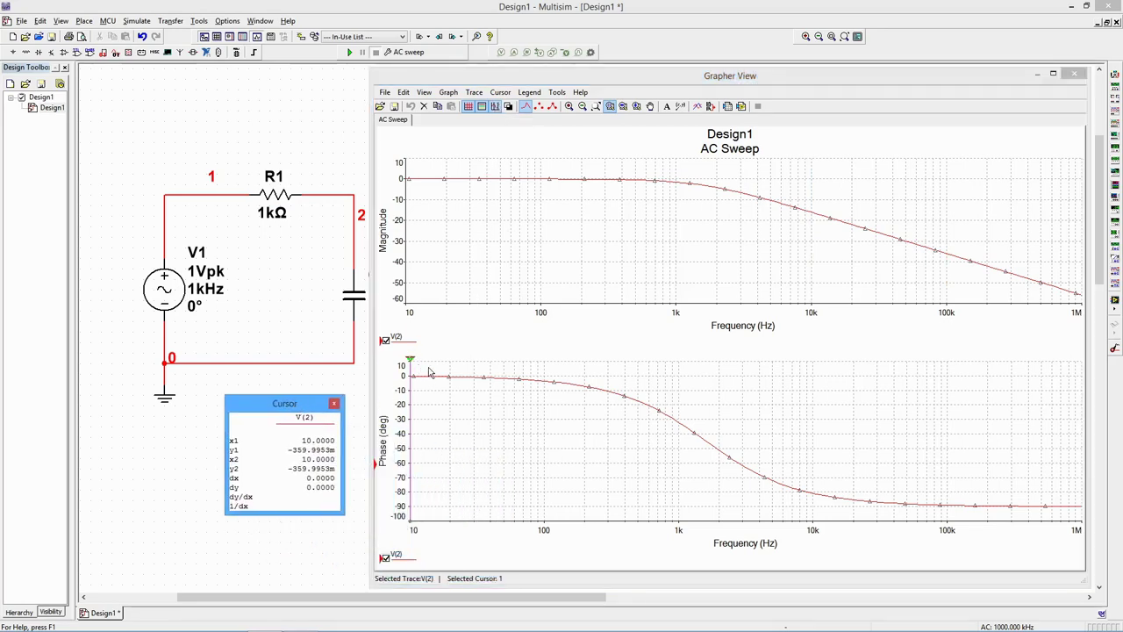
mouse_move(410, 373)
mouse_down()
mouse_move(512, 396)
mouse_move(747, 500)
mouse_move(833, 508)
mouse_move(917, 544)
mouse_move(1006, 562)
mouse_move(1005, 581)
mouse_move(938, 562)
mouse_move(880, 469)
mouse_move(869, 469)
mouse_move(893, 476)
mouse_move(748, 518)
mouse_move(707, 517)
mouse_up()
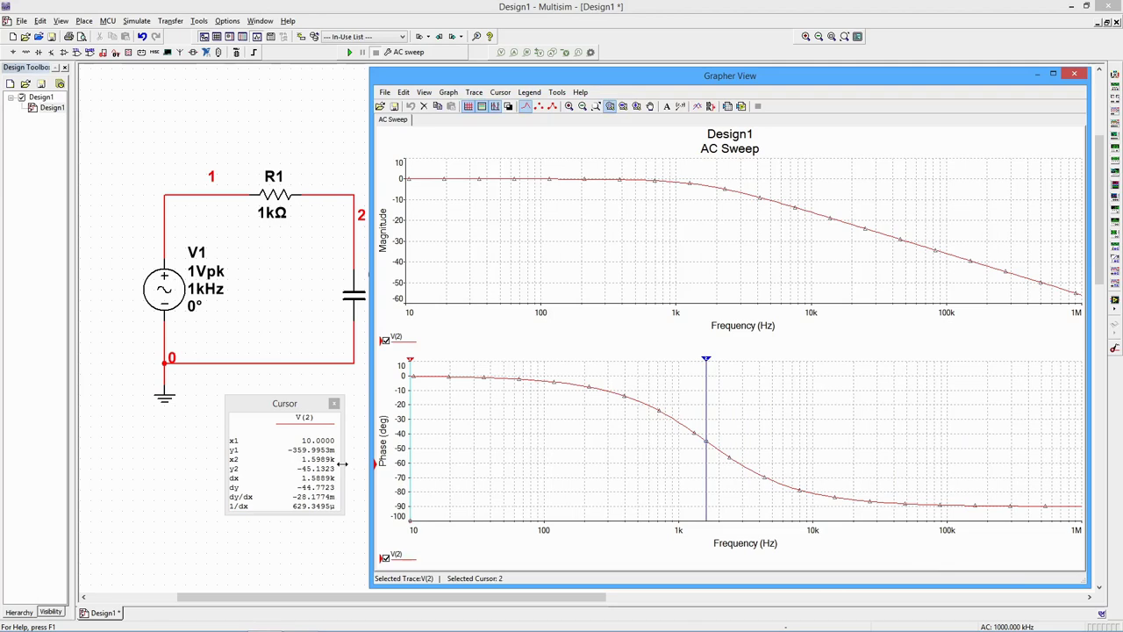
click(594, 455)
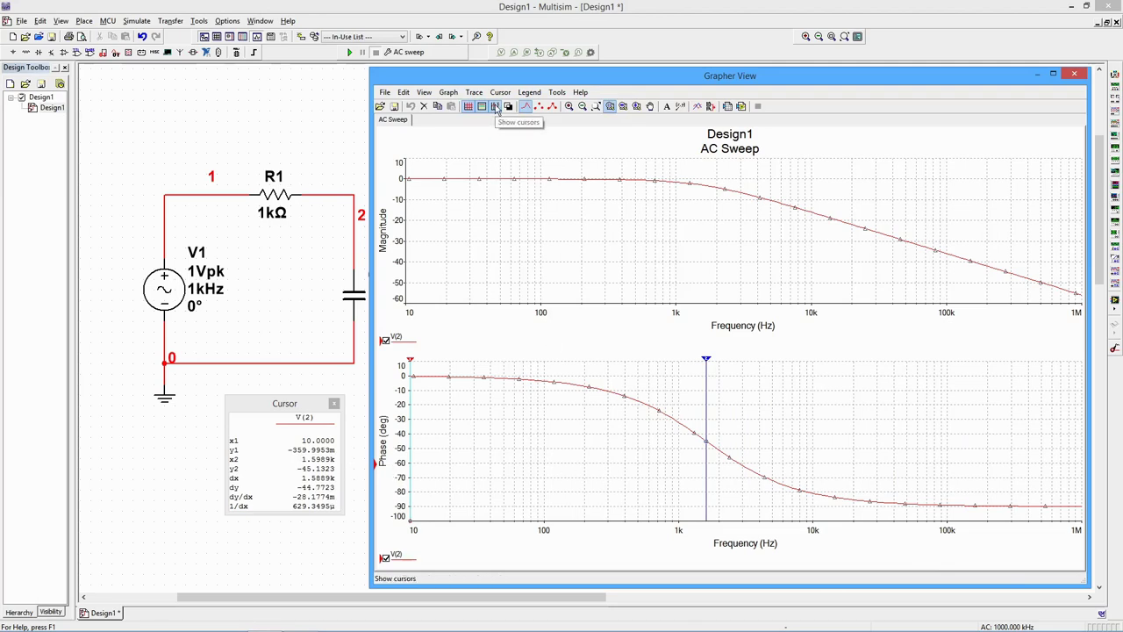
click(495, 106)
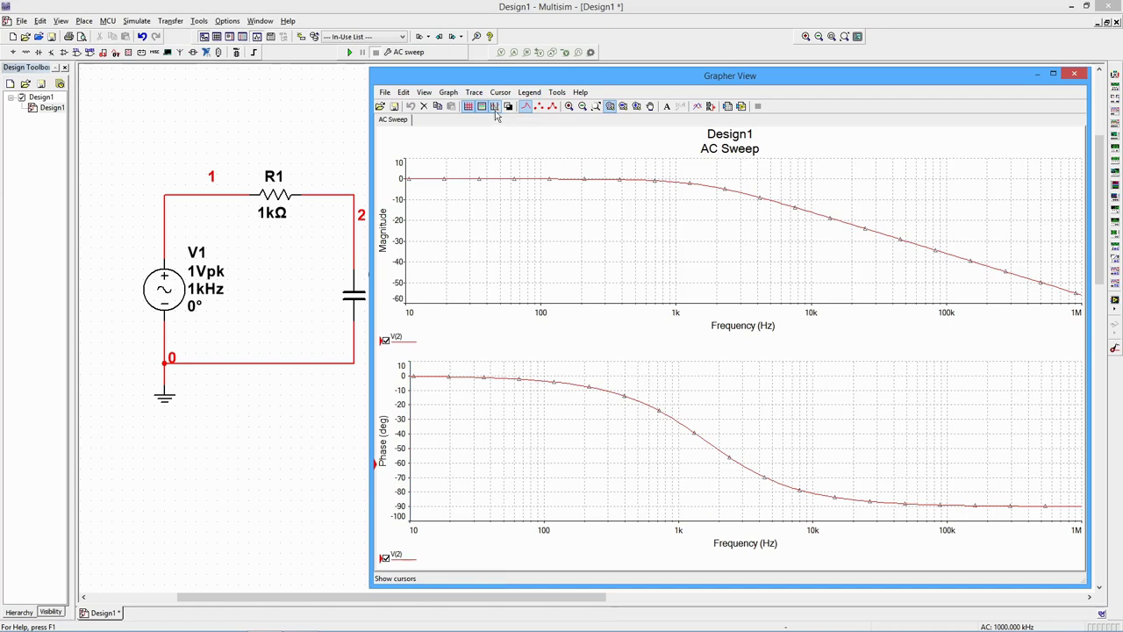
Open the magnitude graph's properties and review its trace, keeping the red colour
double_click(564, 254)
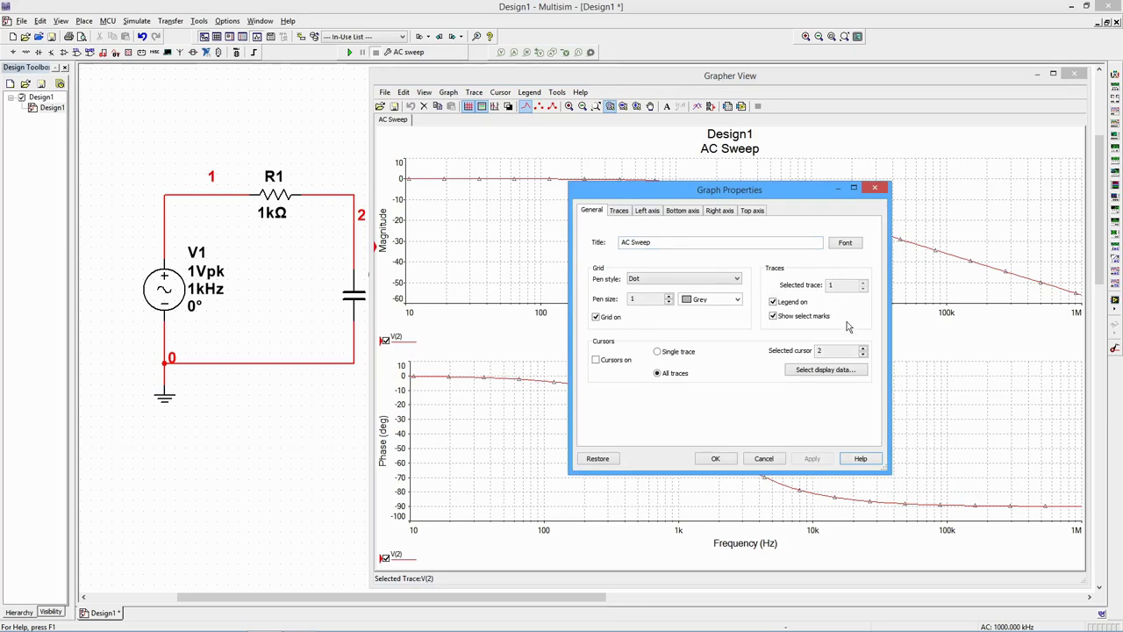
click(620, 213)
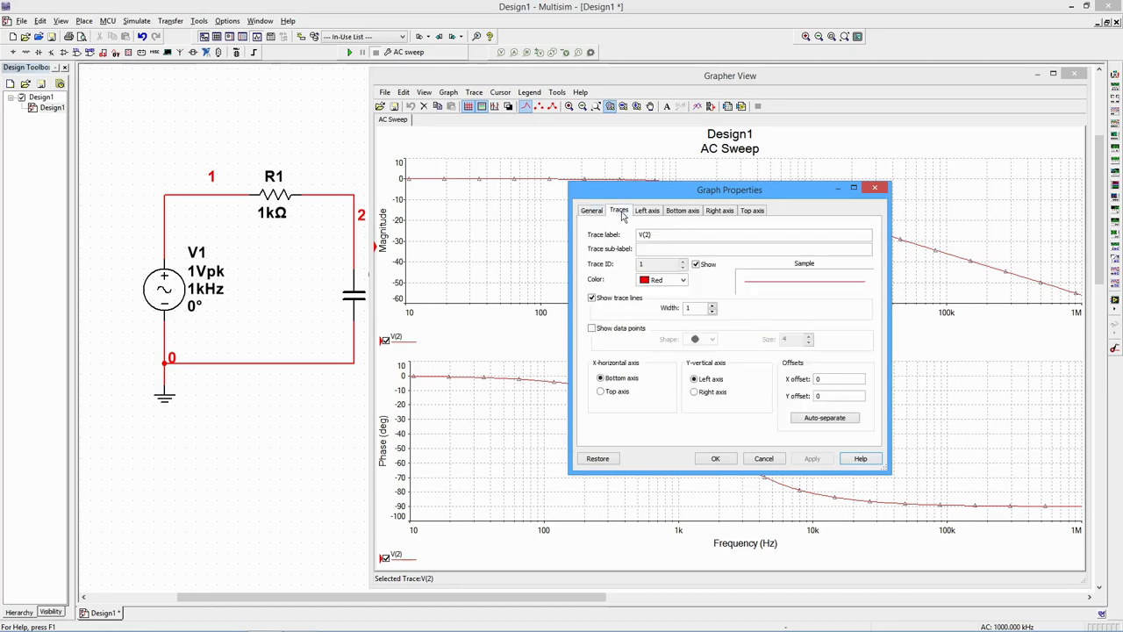
click(682, 279)
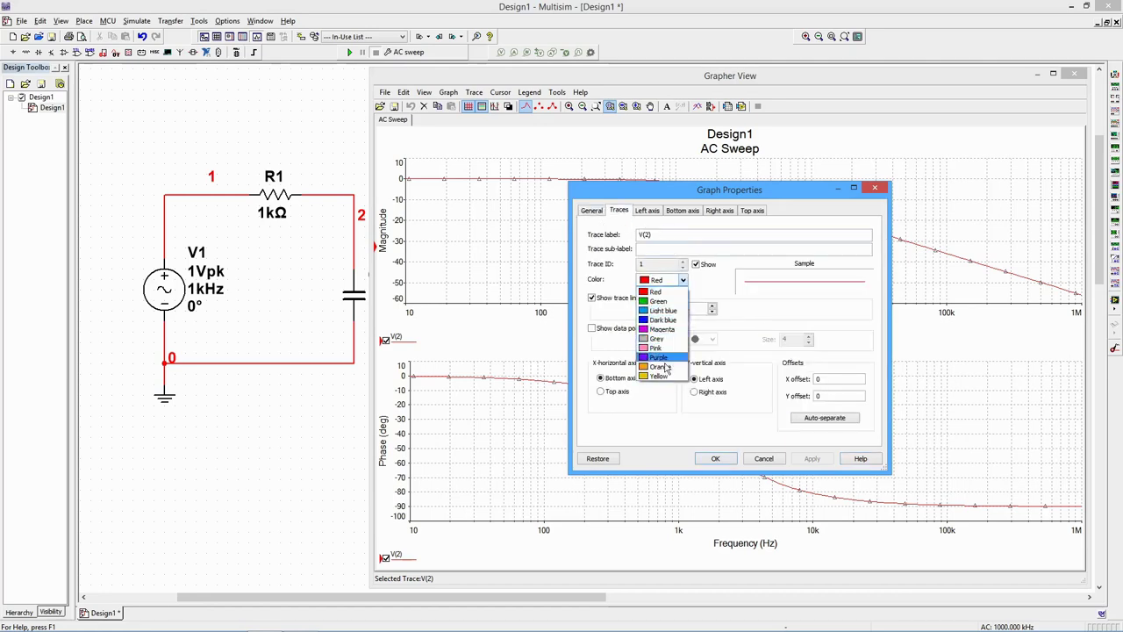
click(702, 273)
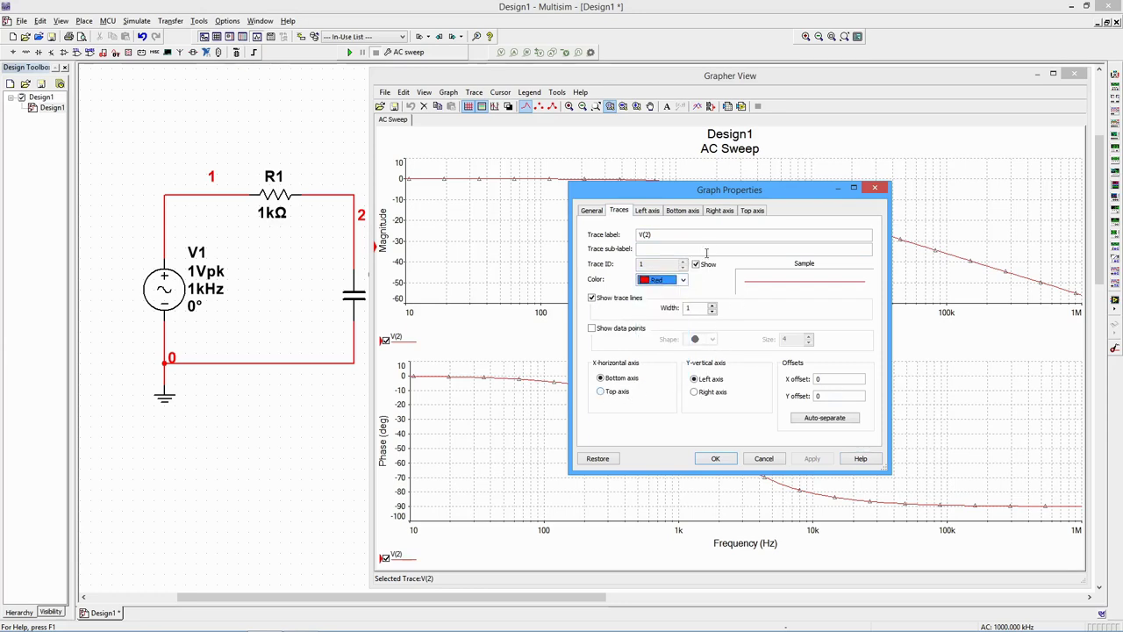
click(649, 212)
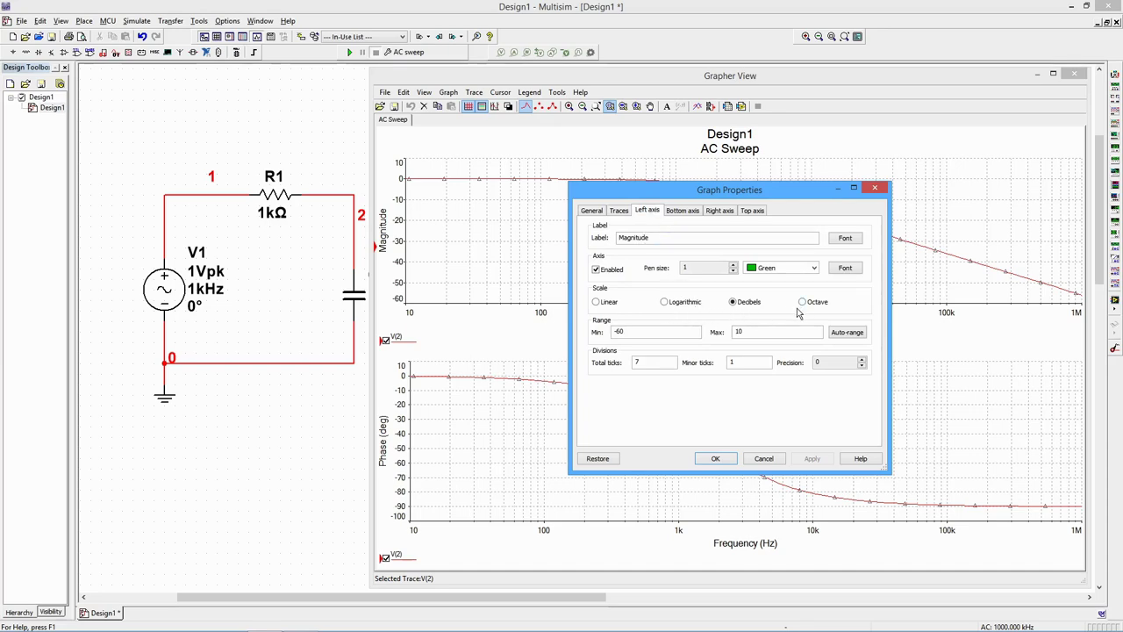
Set the magnitude plot's bottom frequency axis to Min 100 and Max 100e3
click(689, 213)
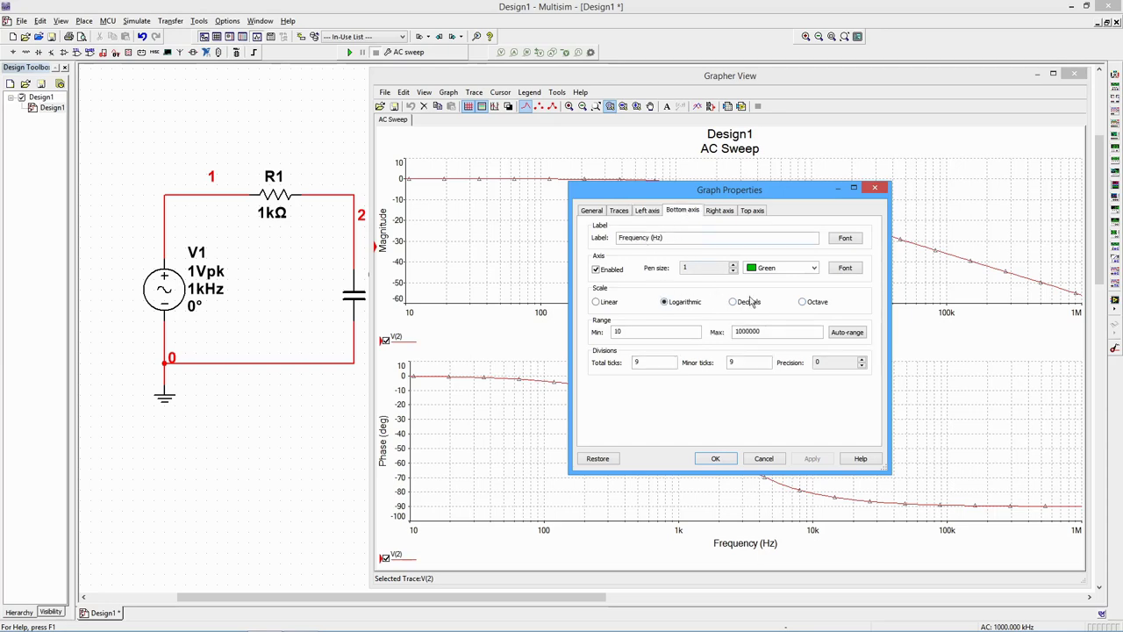
click(646, 332)
text(0)
double_click(771, 332)
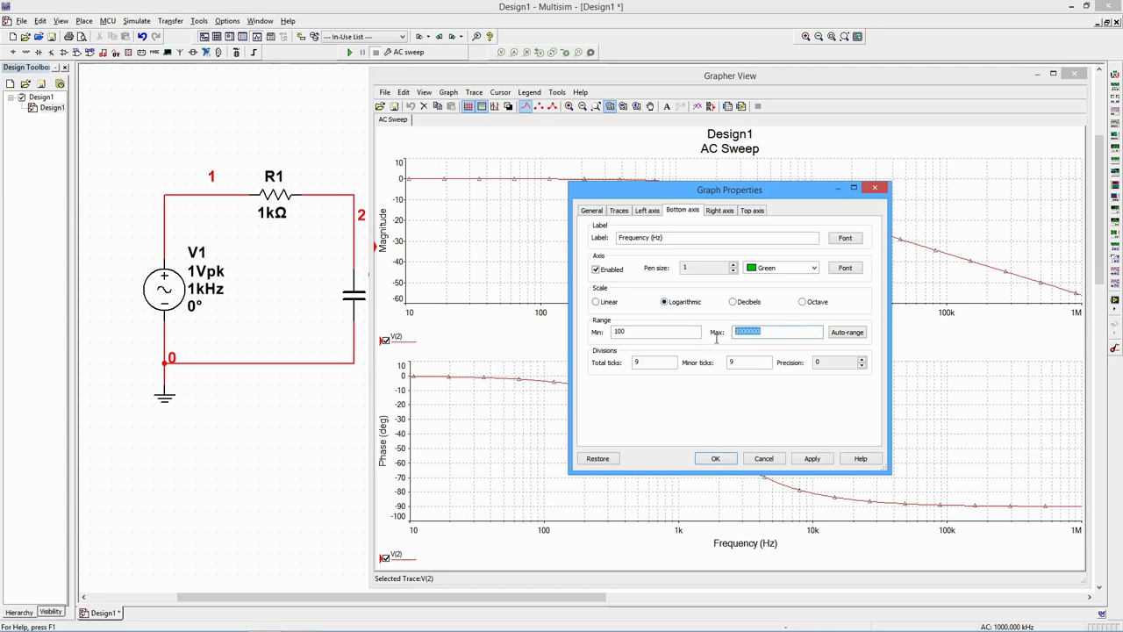
text(100e3)
Apply the 100 Hz–100 kHz range and exit Grapher View, returning to the RC schematic
click(715, 460)
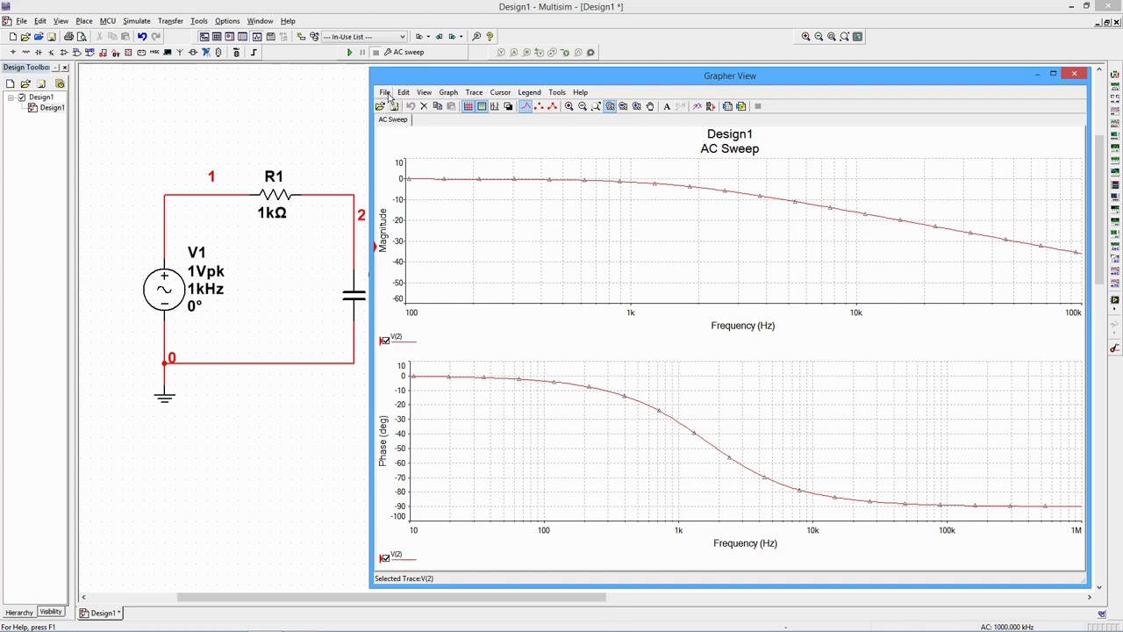
click(387, 94)
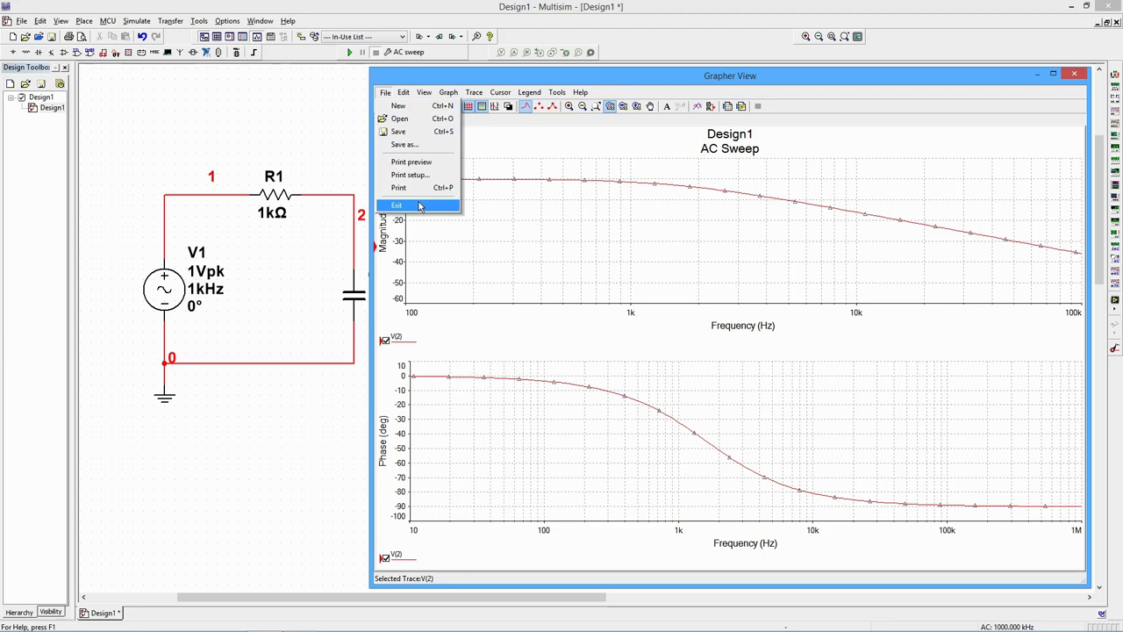
click(420, 206)
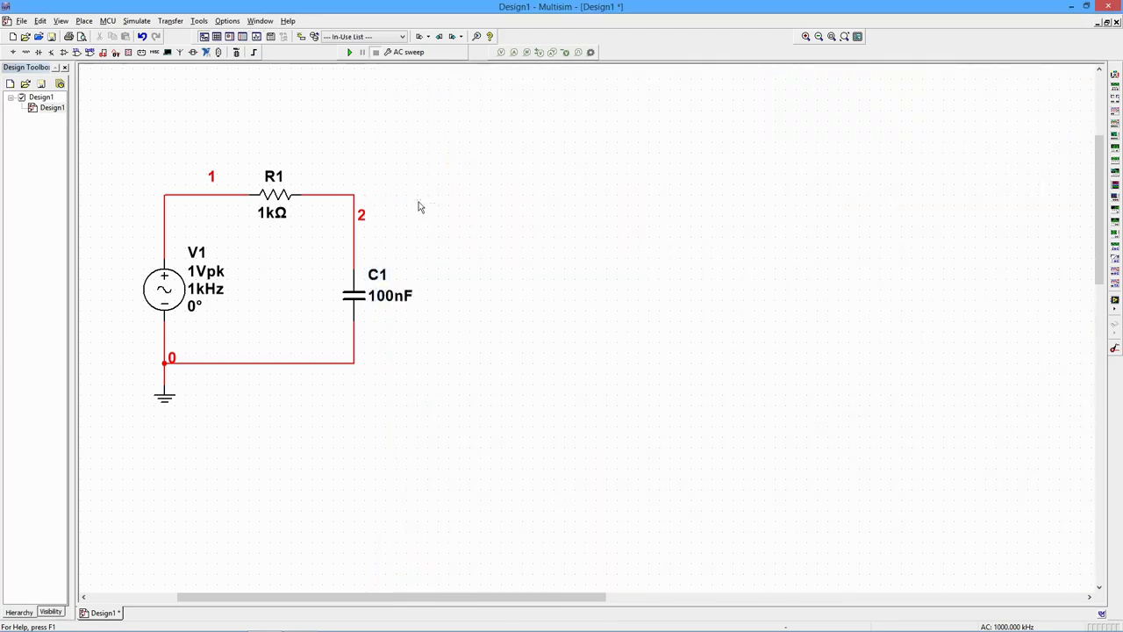